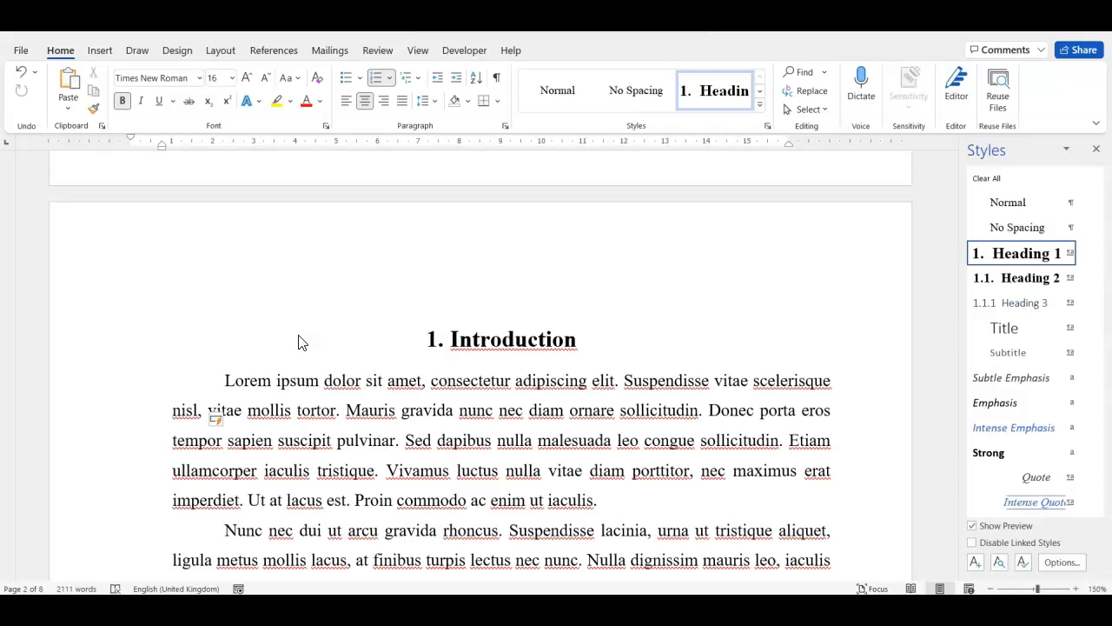
- Insert a Plain Number 3 page number at the top of the page, starting from the chapter 2 heading page
scroll(298, 341, "down", 15)
left_click(300, 339)
scroll(300, 336, "down", 2)
scroll(300, 337, "up", 2)
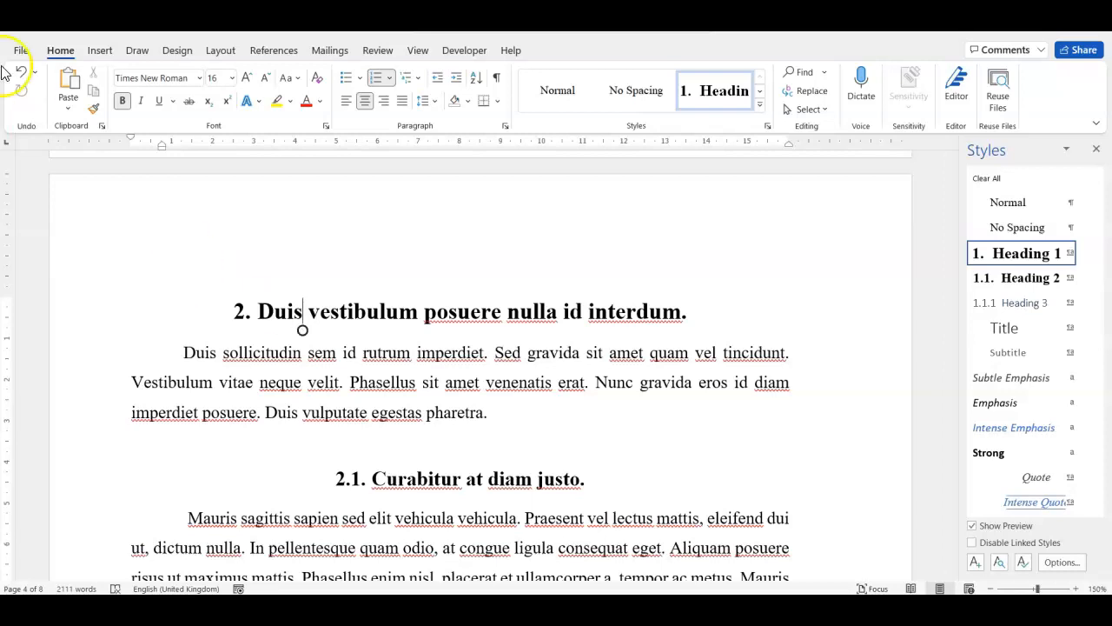
left_click(101, 56)
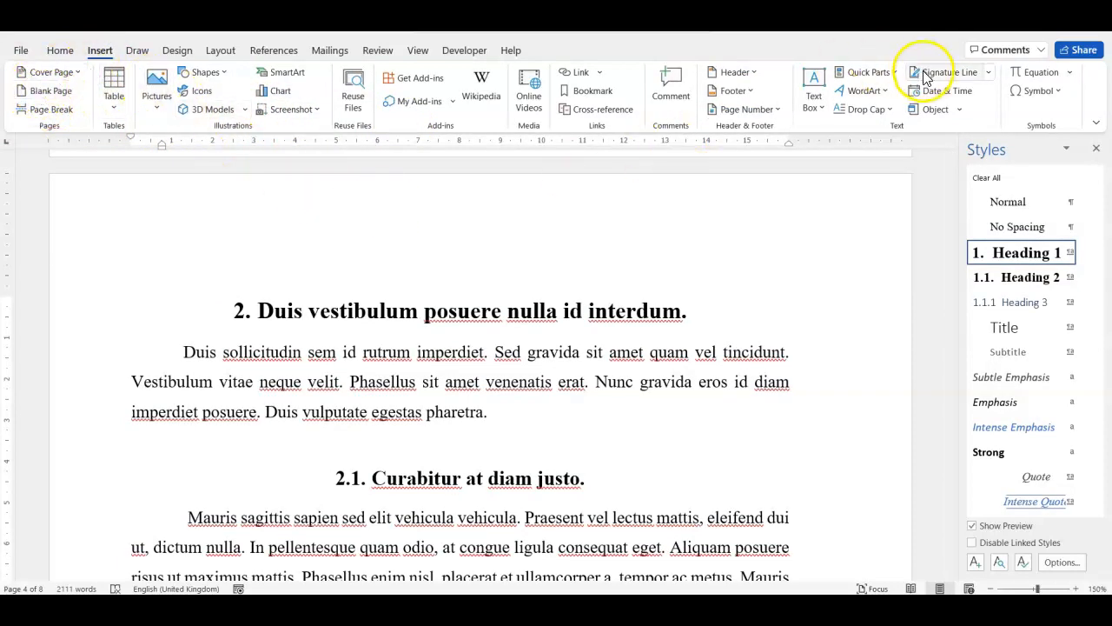
left_click(771, 111)
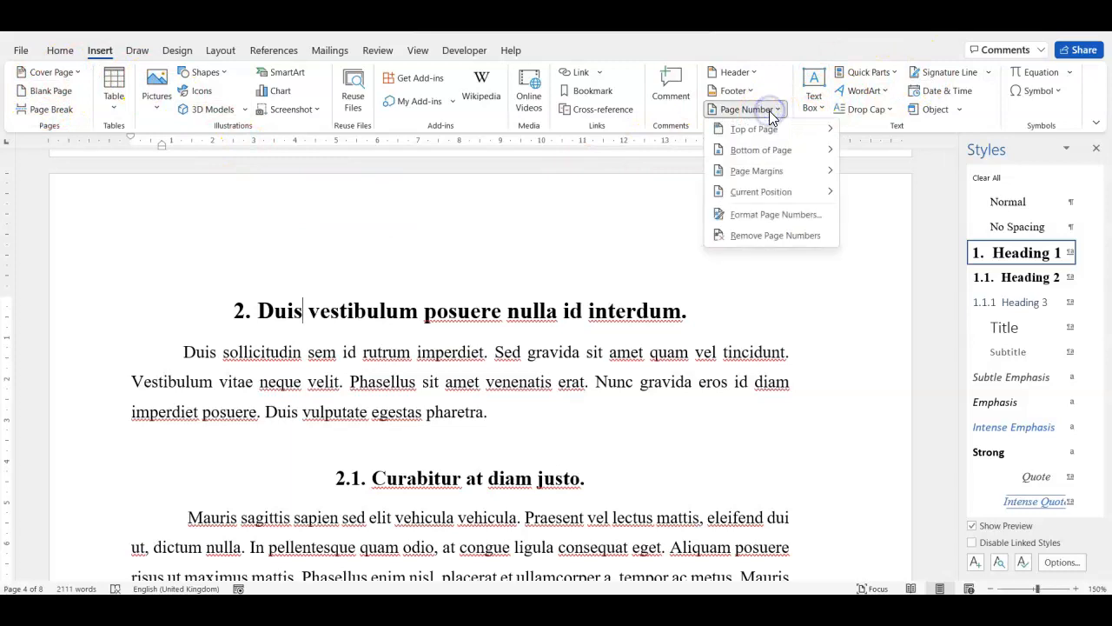
left_click(754, 129)
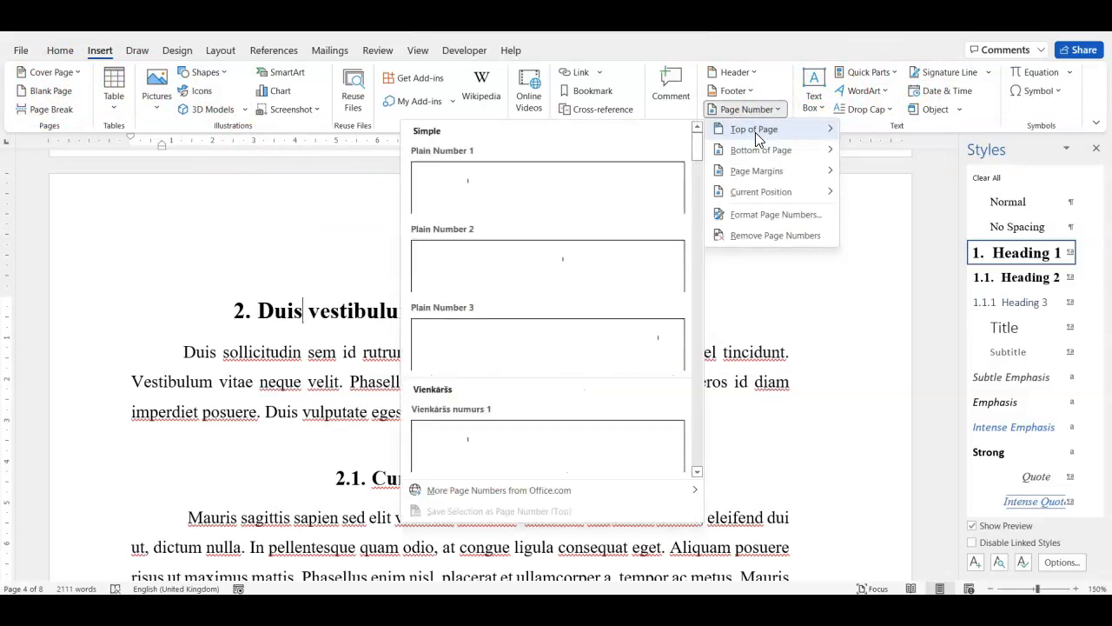
left_click(631, 355)
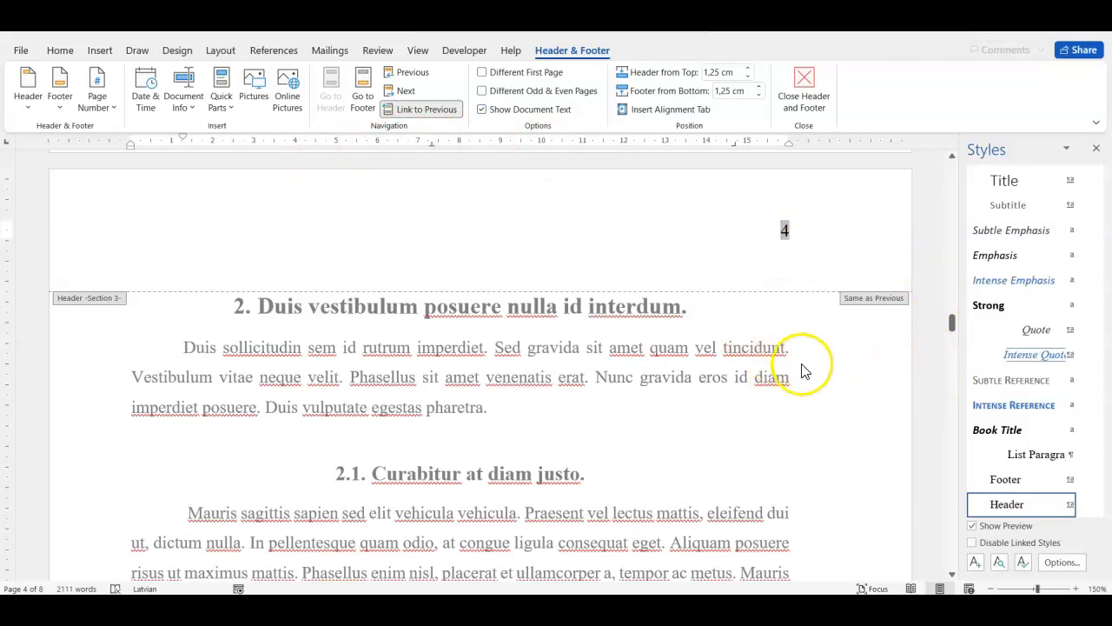
- Review the page numbers in the headers of the table of contents and Introduction pages
scroll(868, 350, "up", 10)
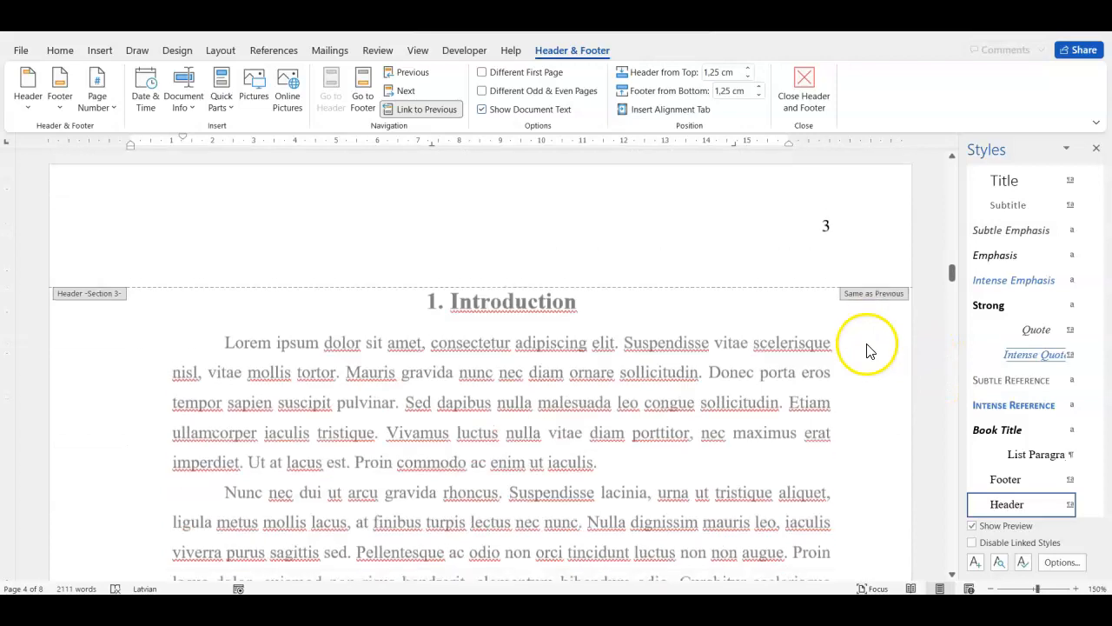
left_click(820, 253)
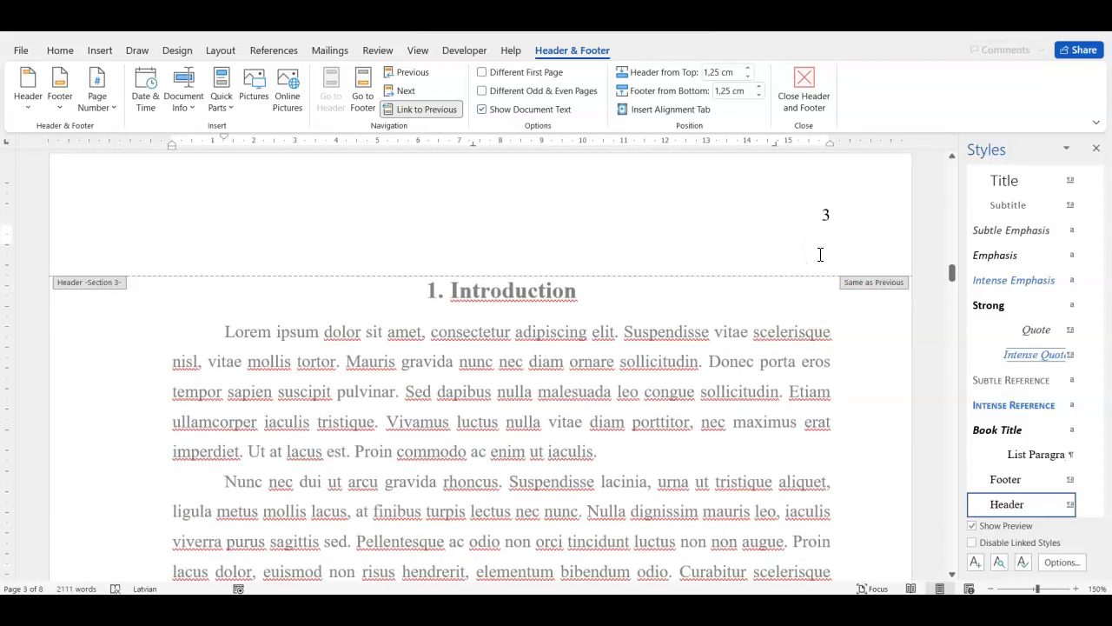
scroll(820, 253, "up", 10)
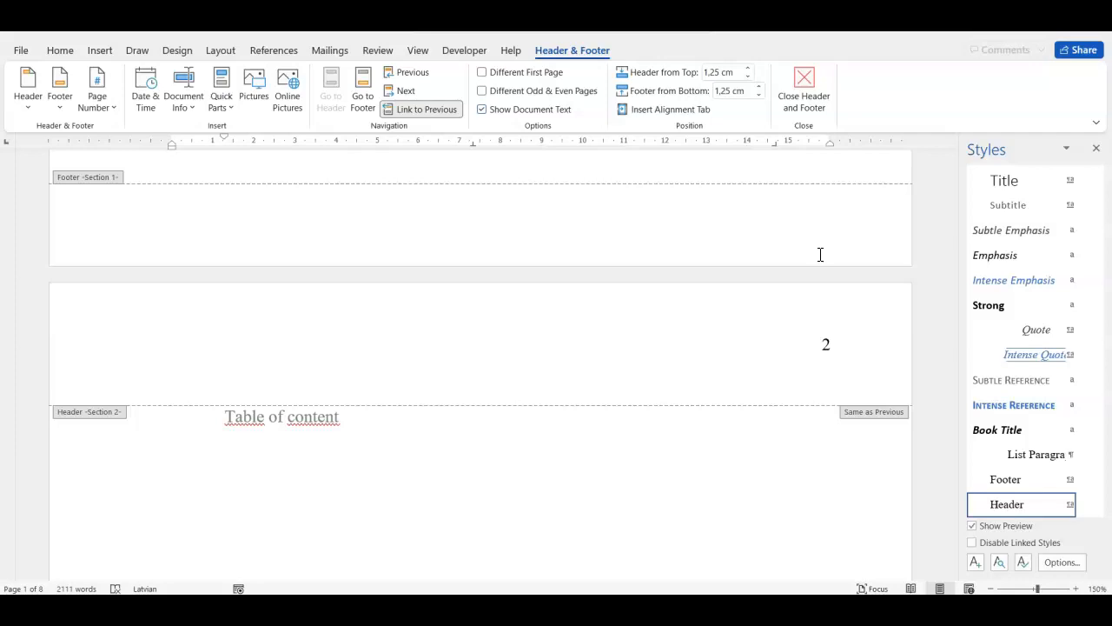
scroll(821, 253, "down", 15)
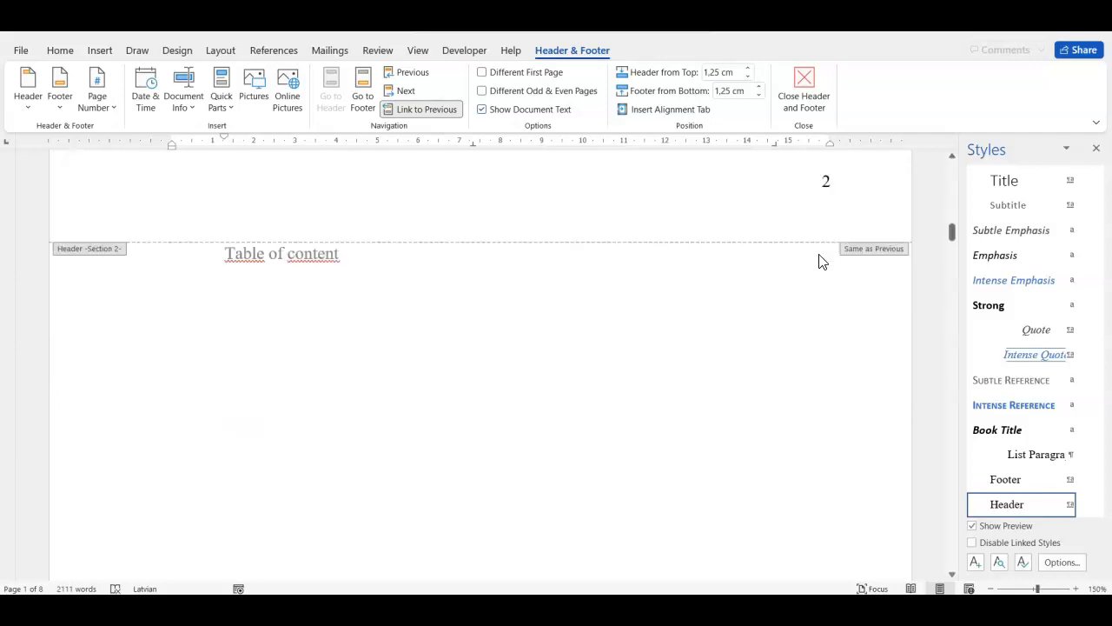
scroll(820, 254, "down", 2)
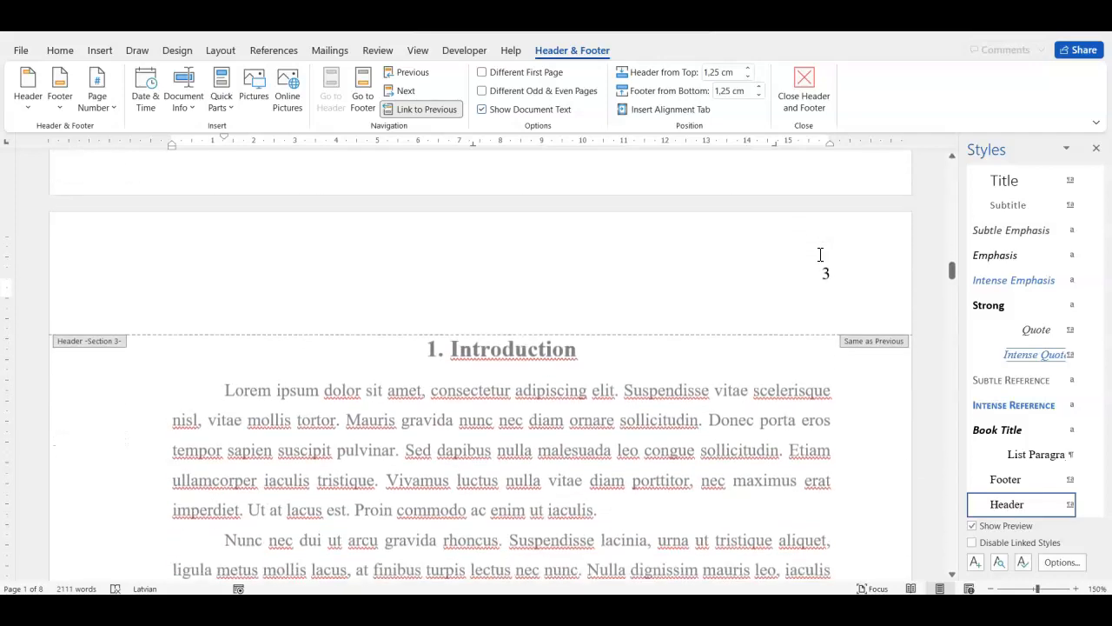
scroll(820, 253, "up", 2)
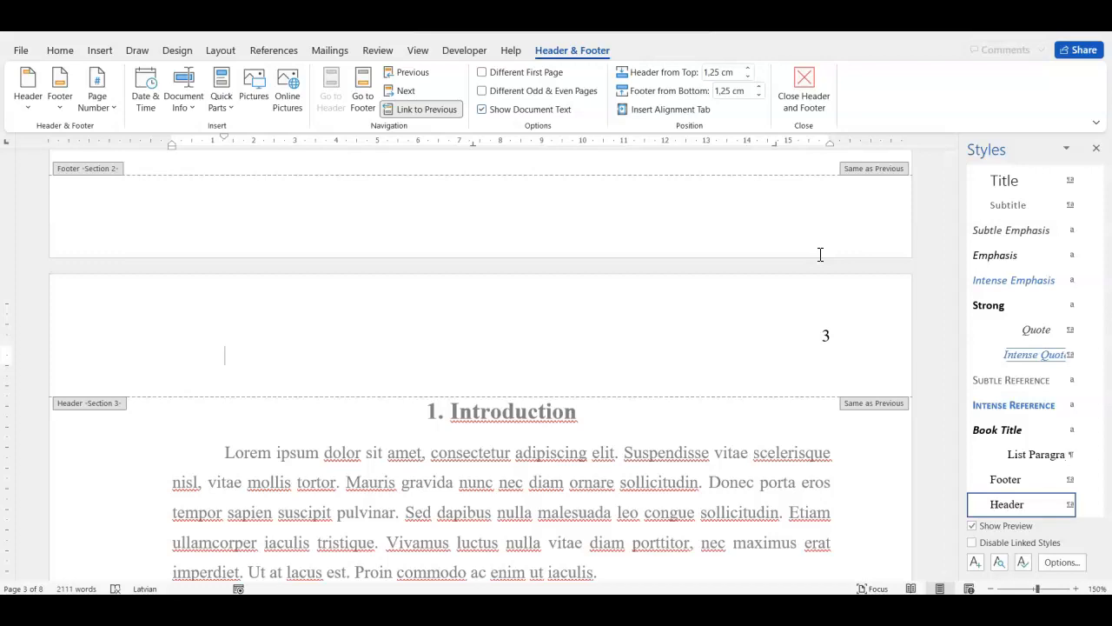
scroll(290, 321, "up", 2)
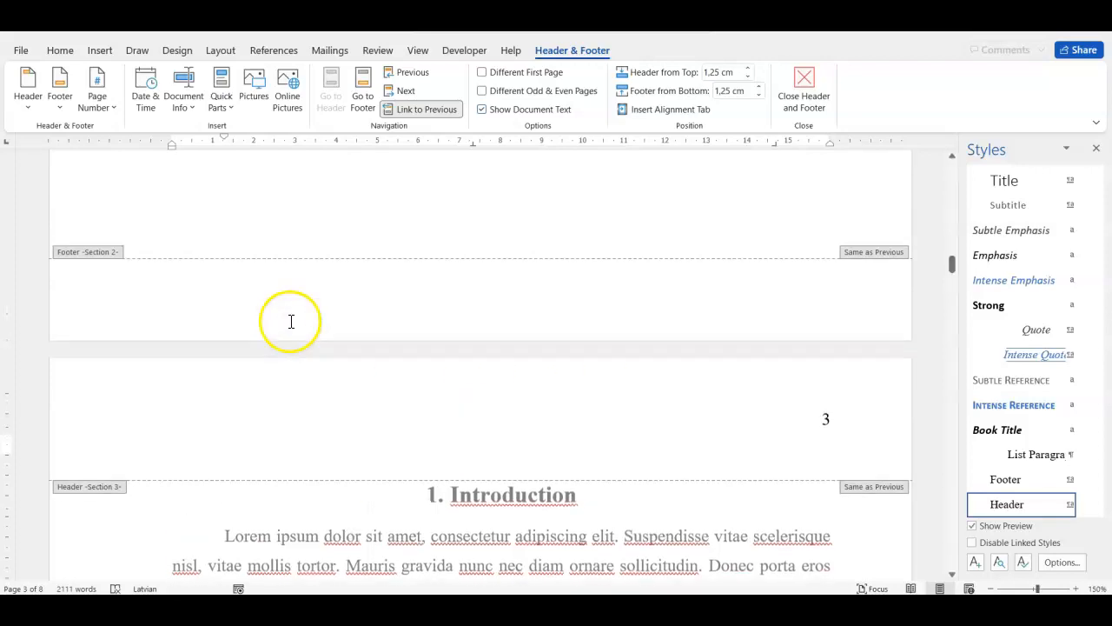
- Enable different odd and even pages for the headers and footers from the Introduction page's header
left_click(91, 473)
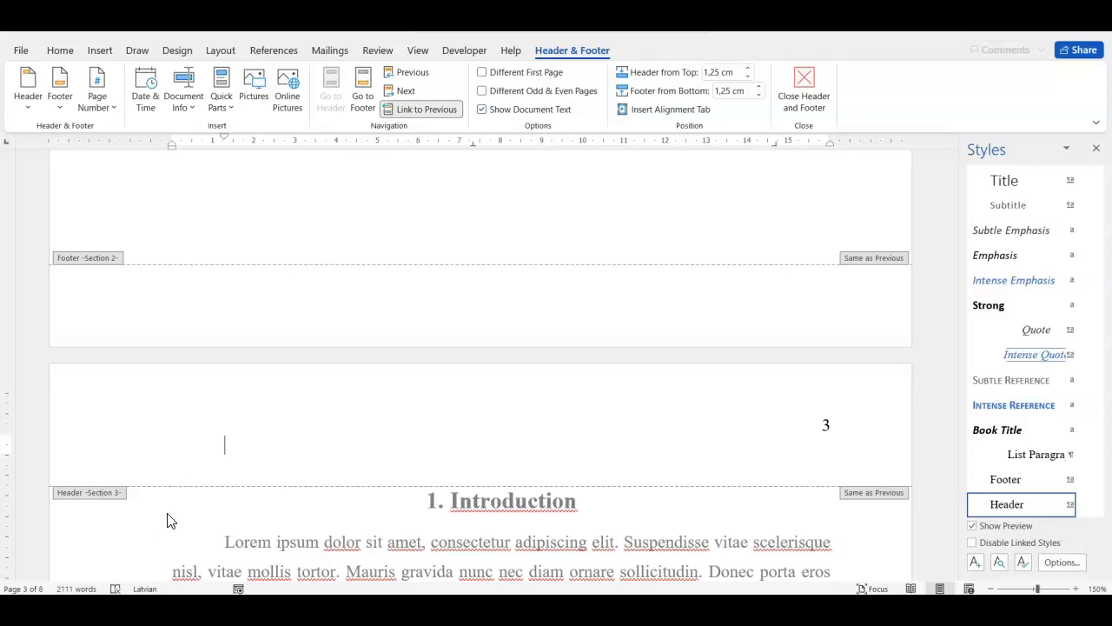
left_click(483, 108)
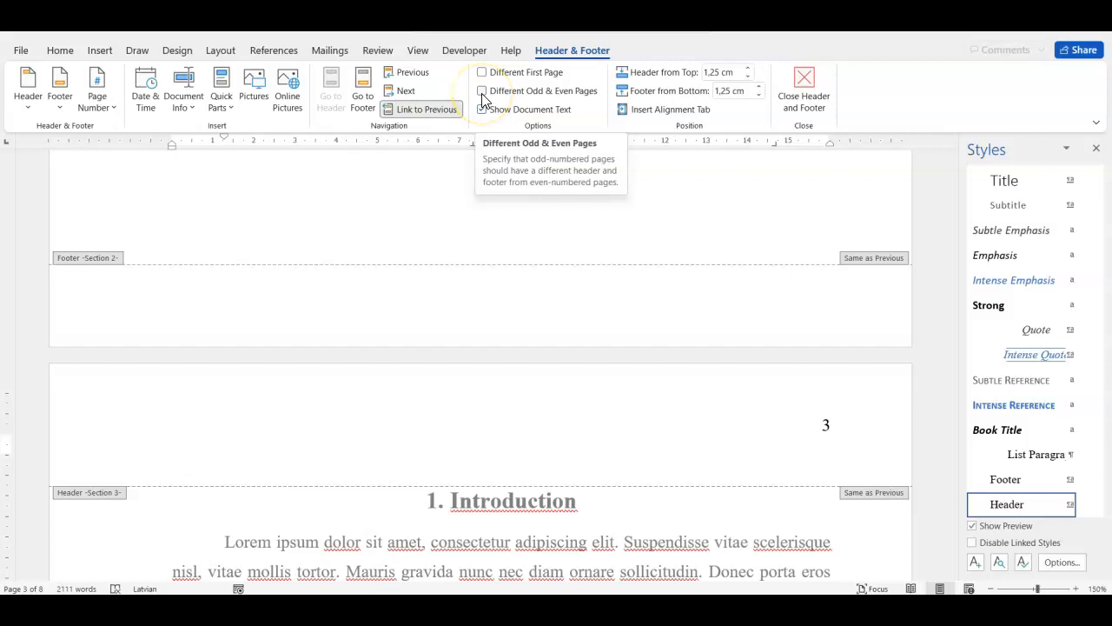
left_click(482, 92)
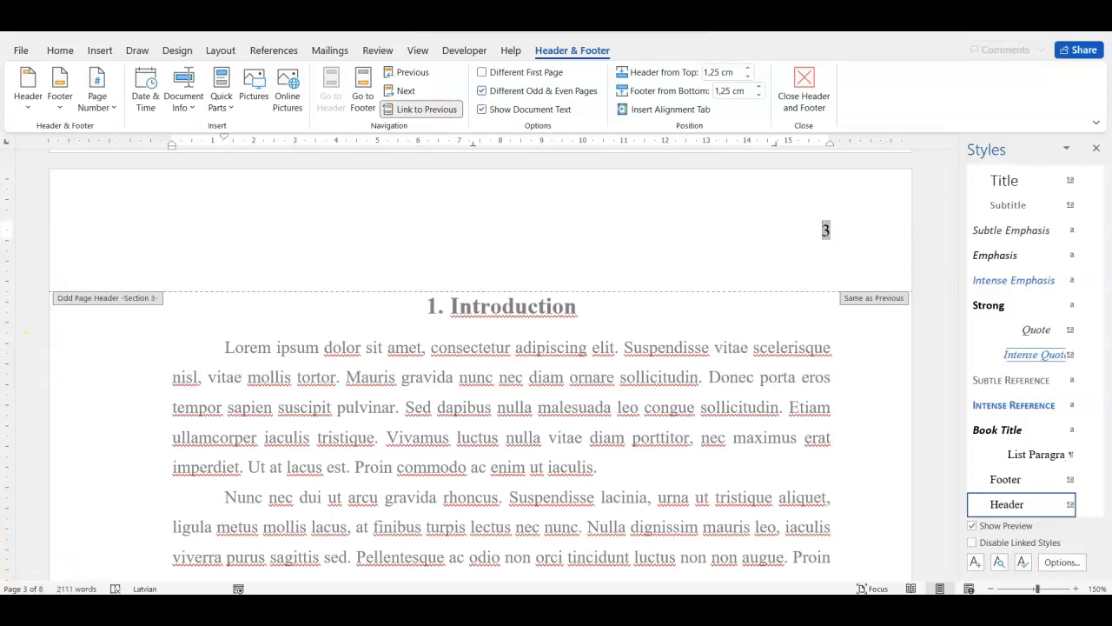
- Insert a Plain Number 1 page number at the top of the page in the Section 3 even page header
scroll(338, 485, "up", 1)
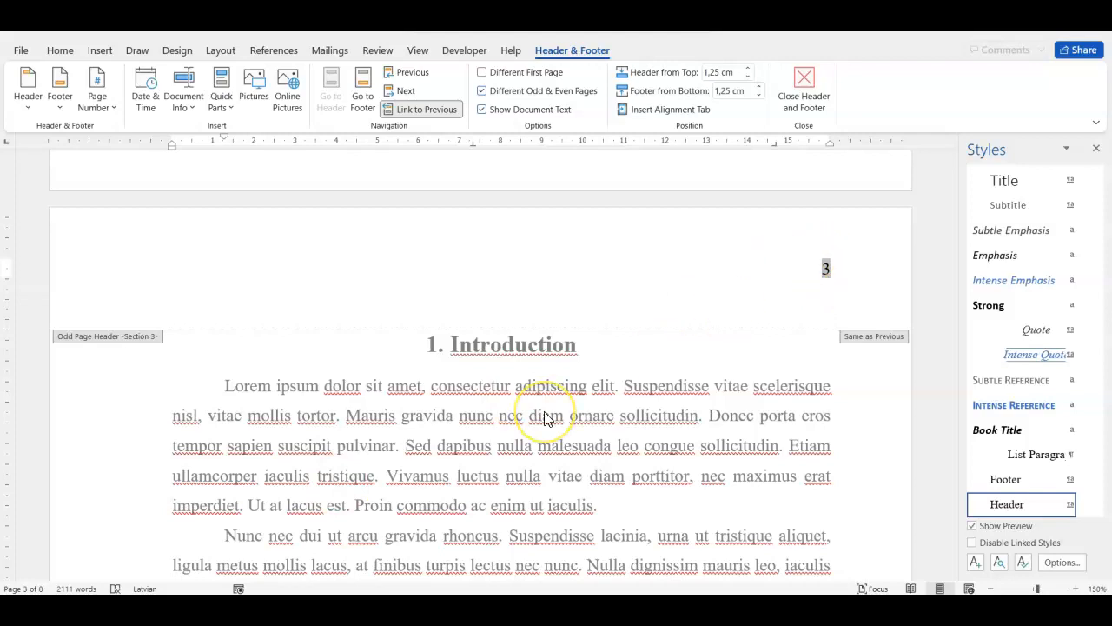
scroll(546, 418, "down", 12)
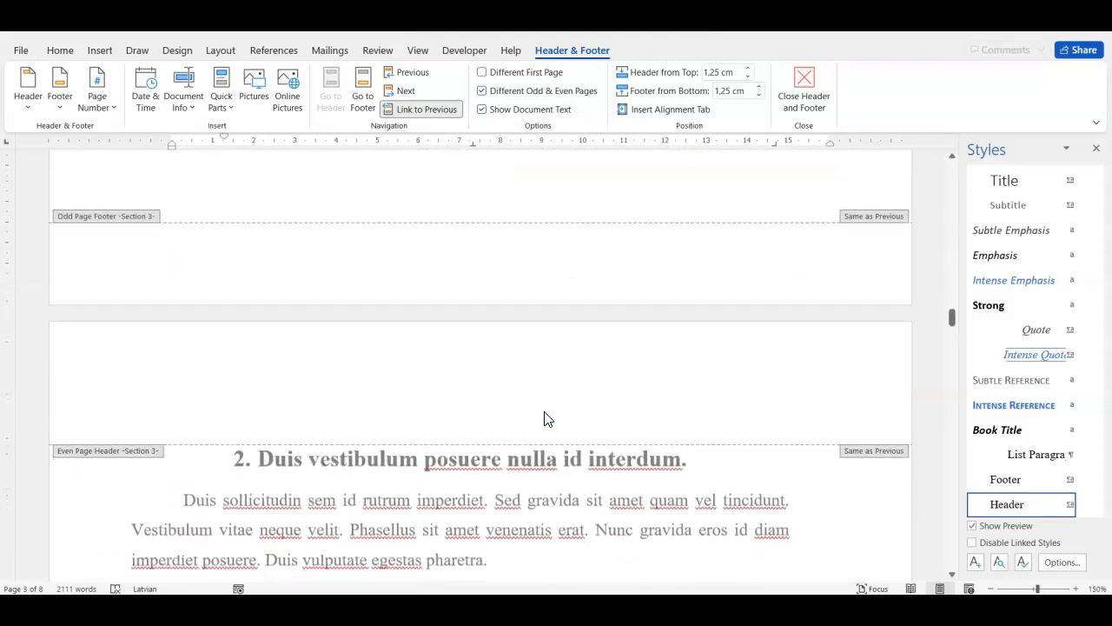
scroll(546, 418, "down", 3)
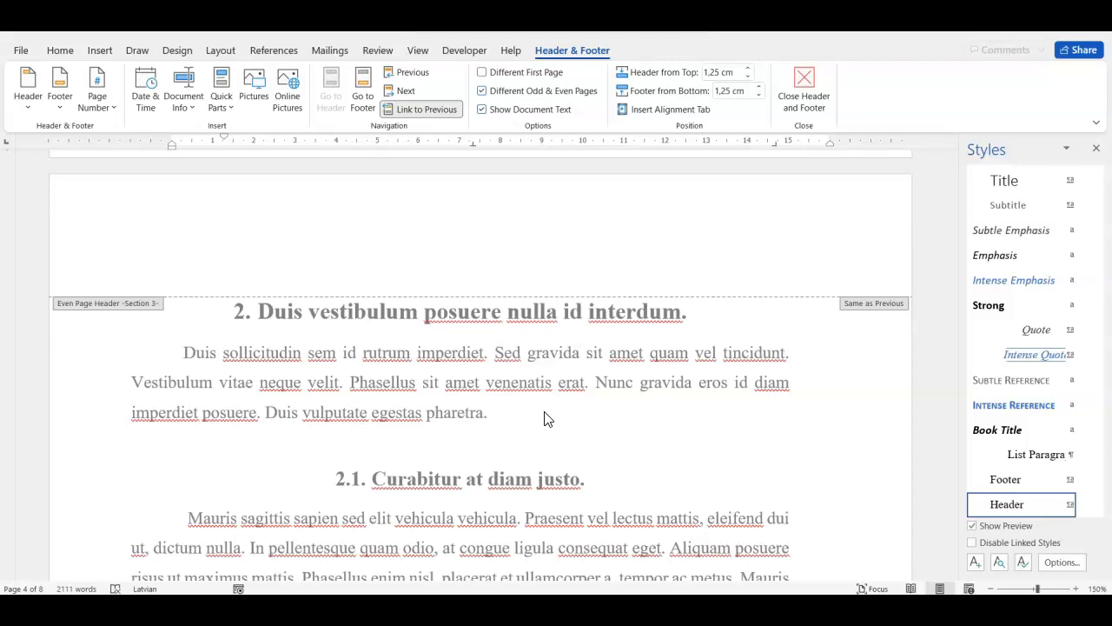
left_click(415, 241)
left_click(254, 243)
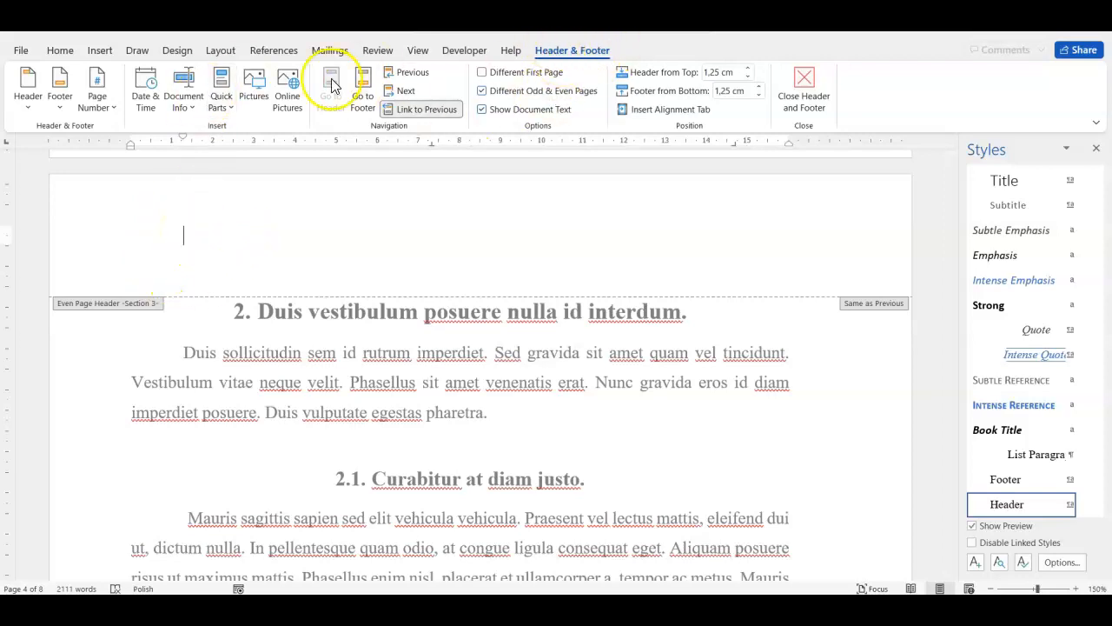
left_click(105, 108)
mouse_move(118, 132)
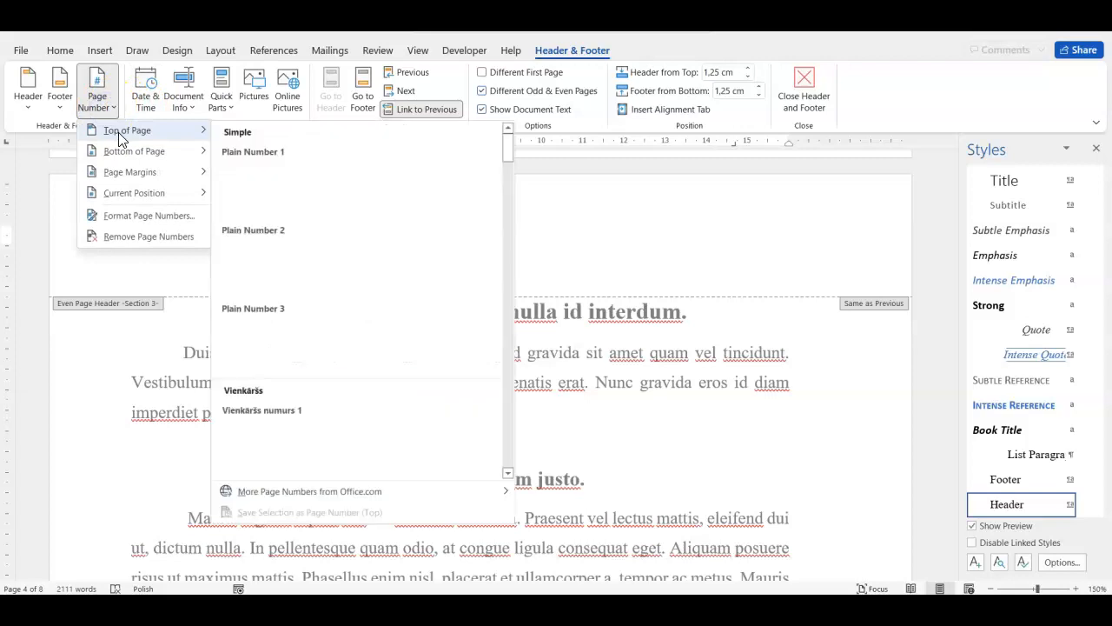
left_click(287, 204)
- Remove the first-line indent of the even-page number so that it lines up with the left margin
left_click(190, 262)
left_click(194, 239)
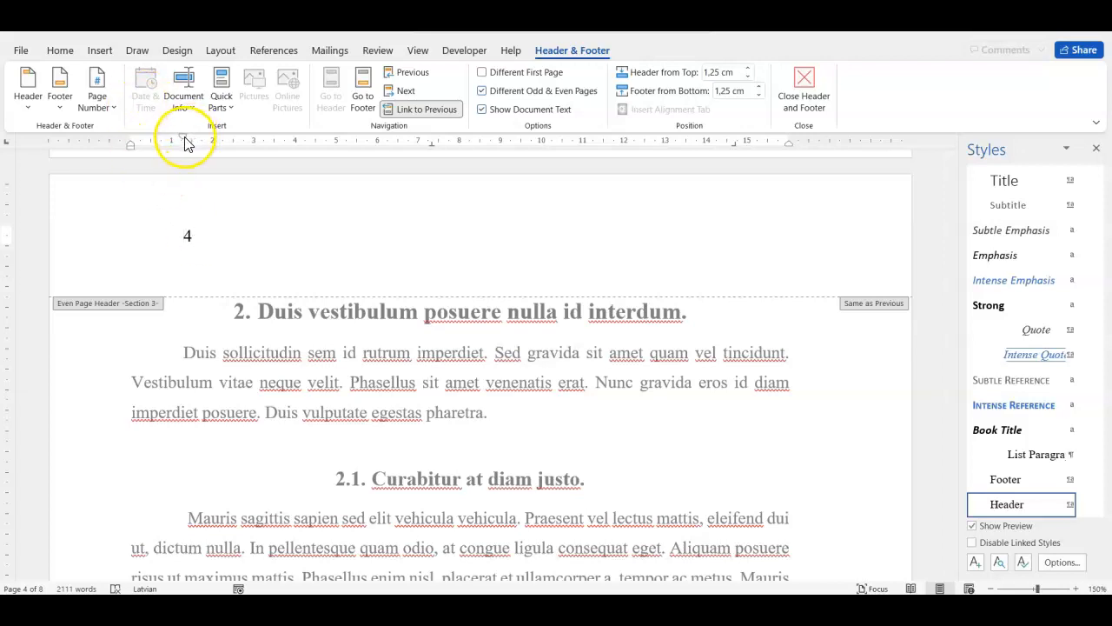
left_click_drag(184, 140, 131, 137)
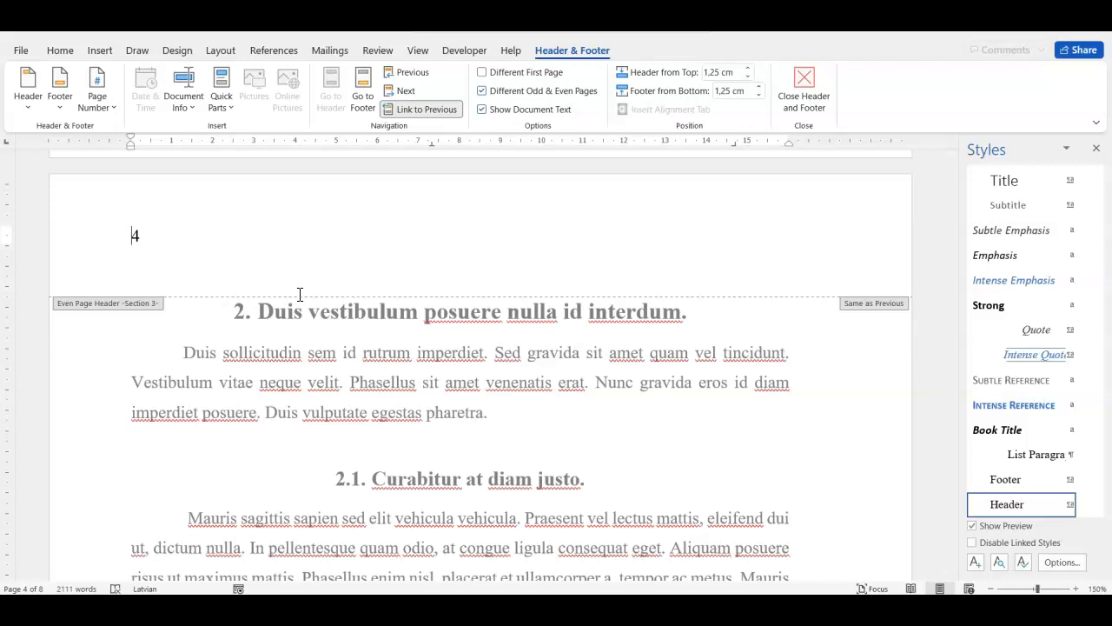
- Examine the placement of odd and even page numbers throughout the document, including the title and table of contents pages
scroll(522, 409, "down", 10)
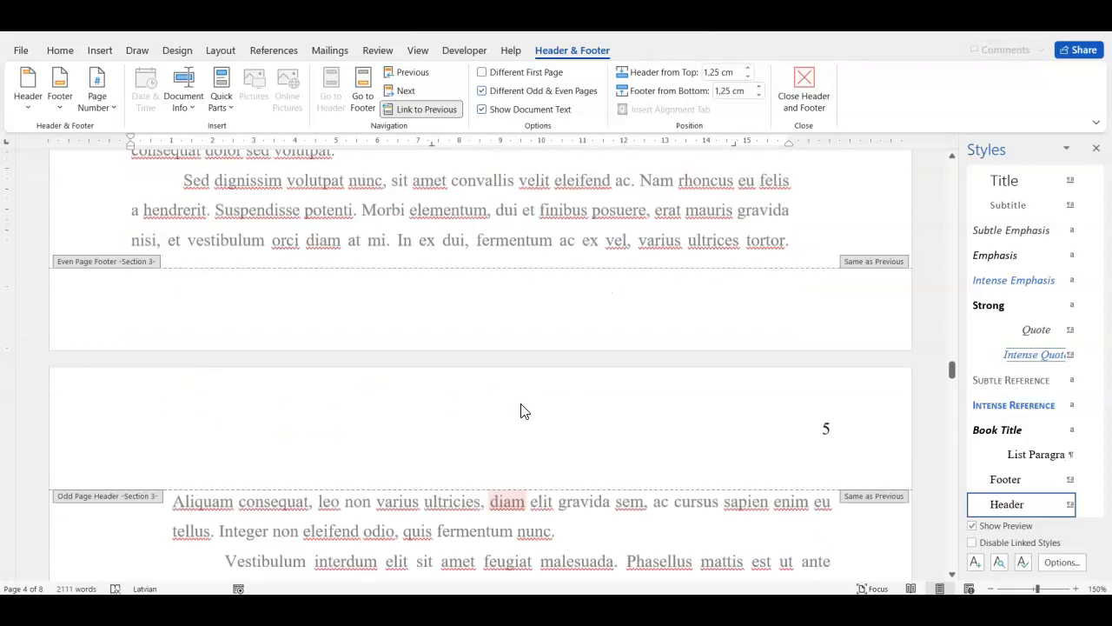
scroll(521, 410, "down", 5)
scroll(521, 410, "down", 10)
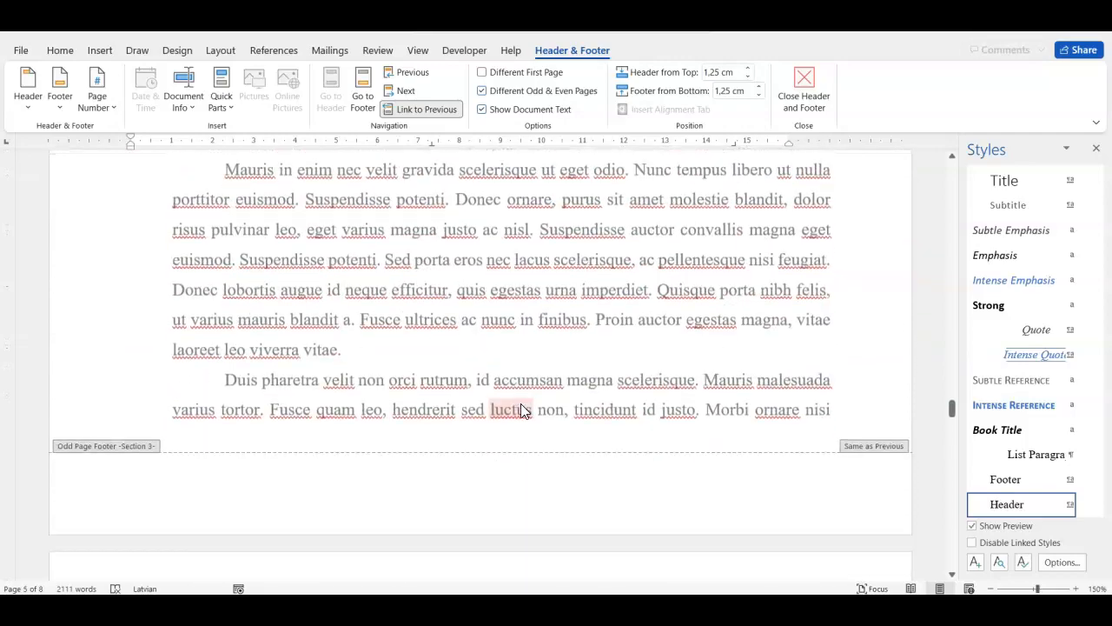
scroll(522, 410, "down", 15)
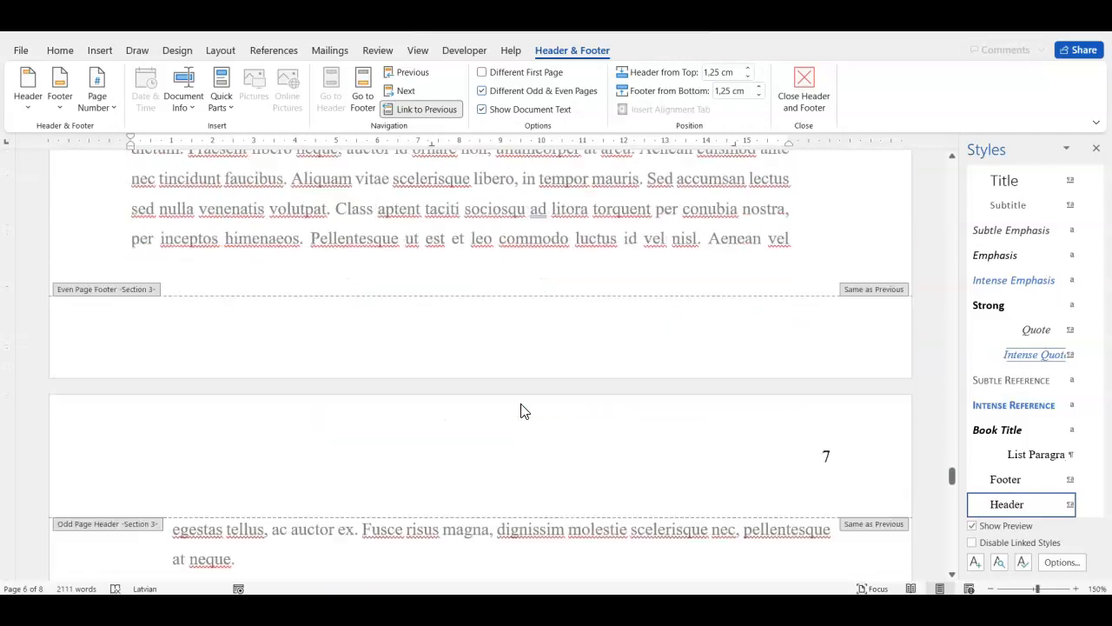
scroll(521, 411, "down", 15)
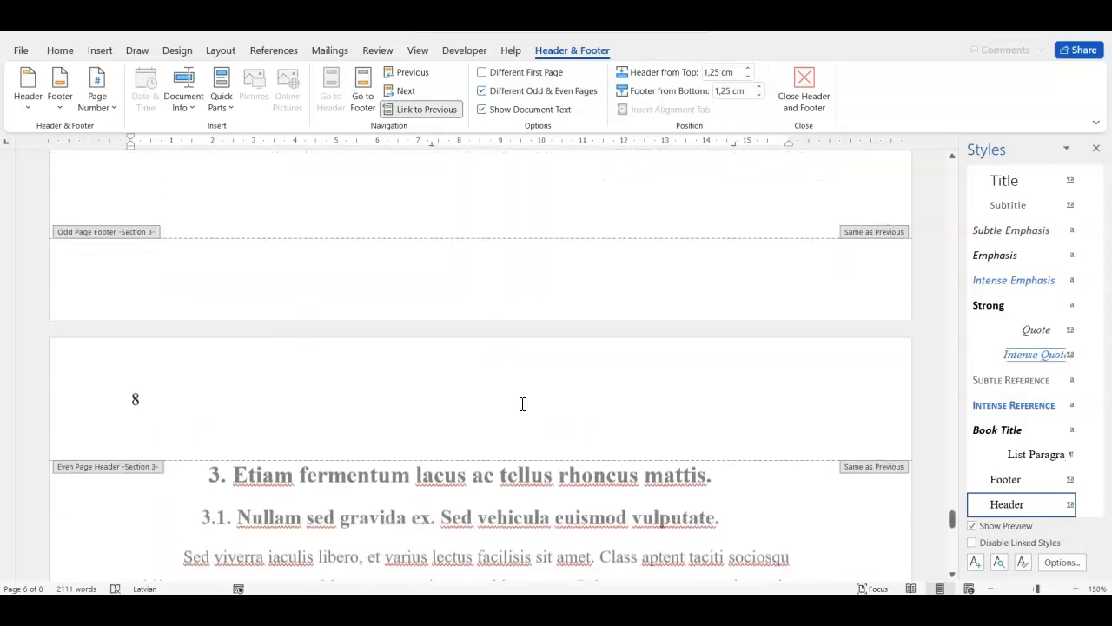
scroll(520, 404, "down", 15)
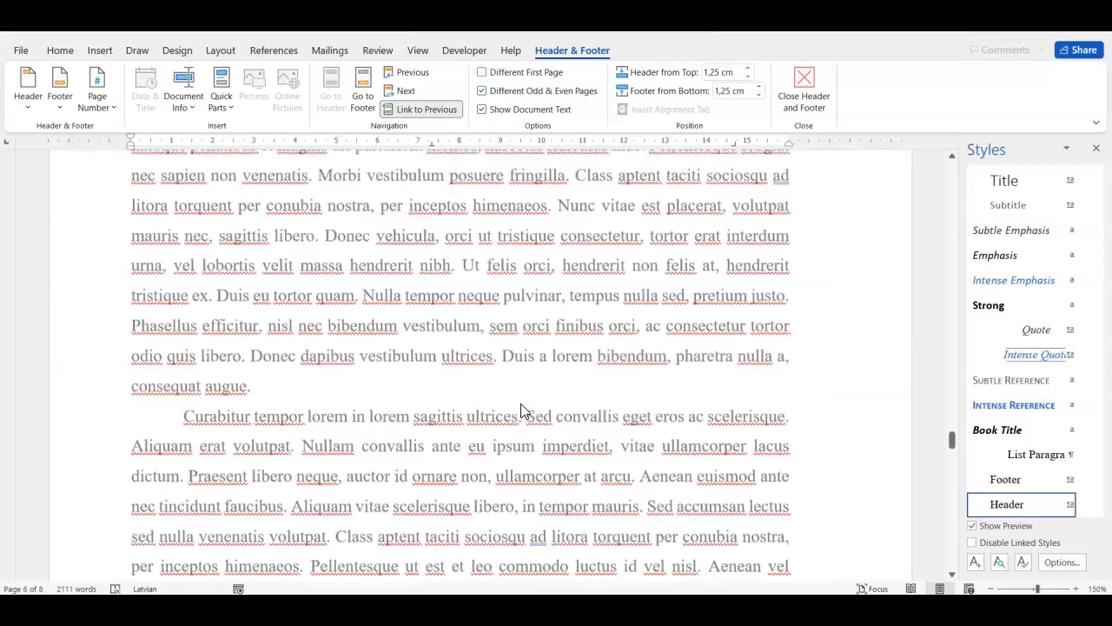
scroll(522, 407, "up", 5)
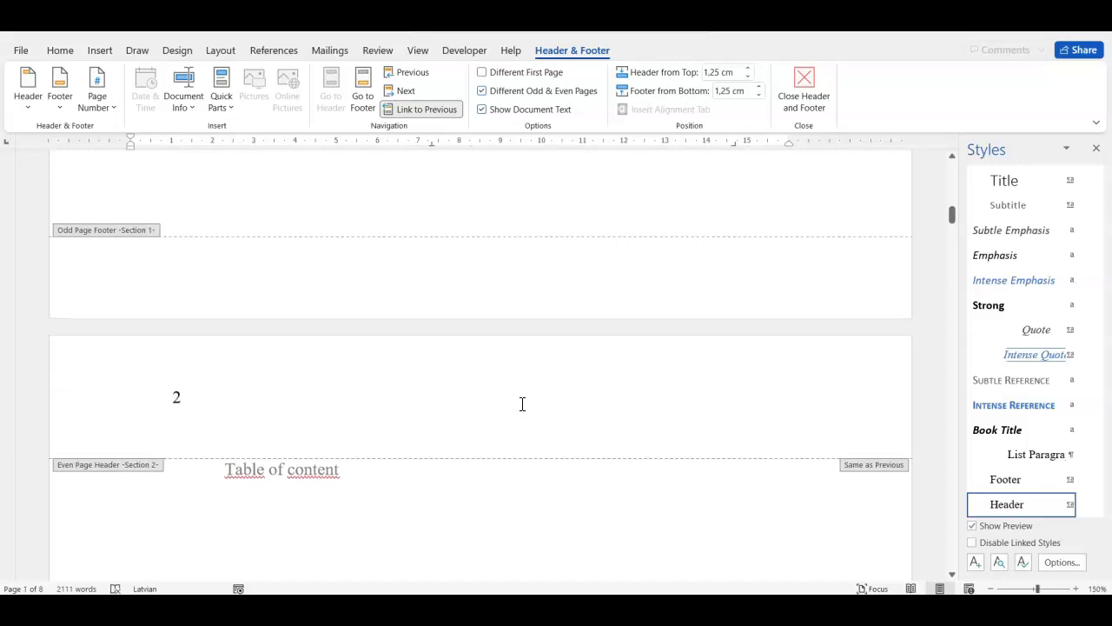
scroll(523, 405, "up", 10)
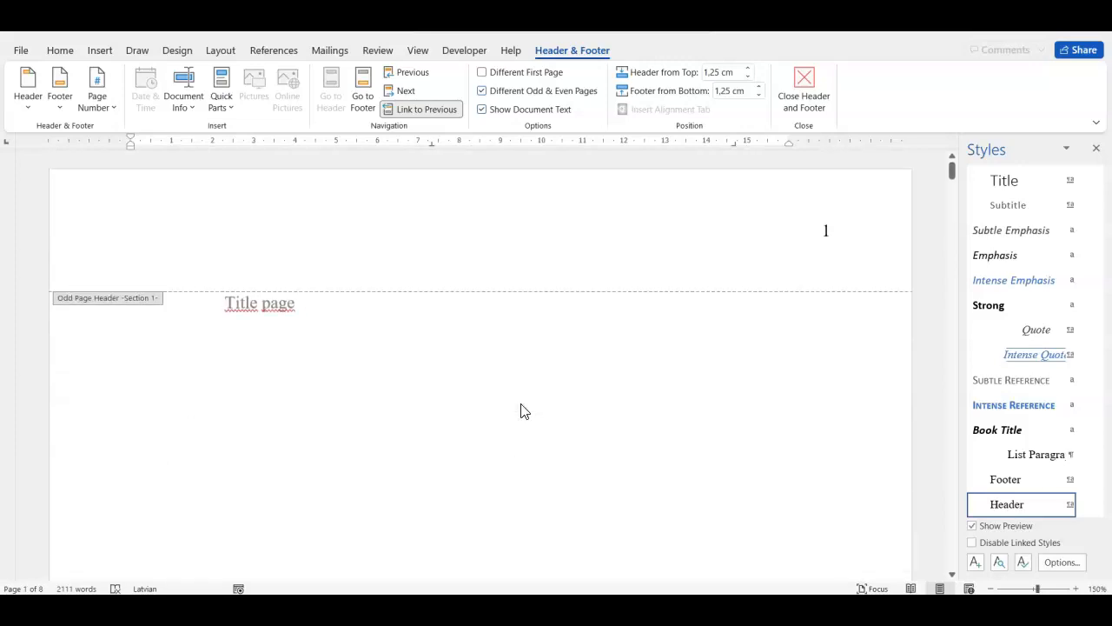
scroll(521, 409, "down", 15)
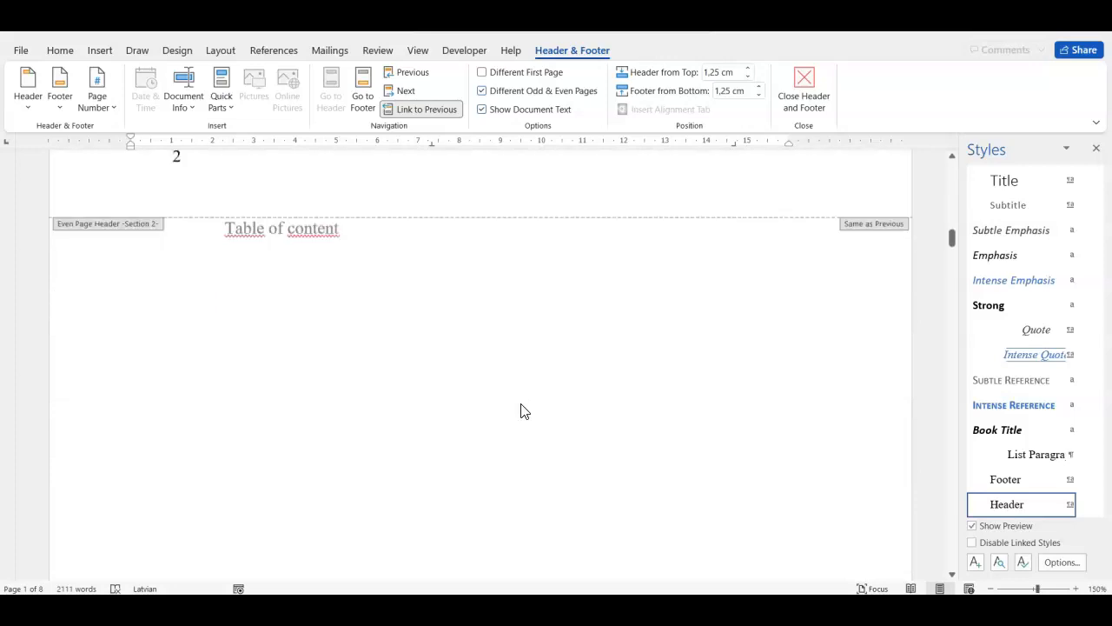
- Unlink the Section 3 odd page header on the Introduction page from the previous section
scroll(522, 404, "down", 3)
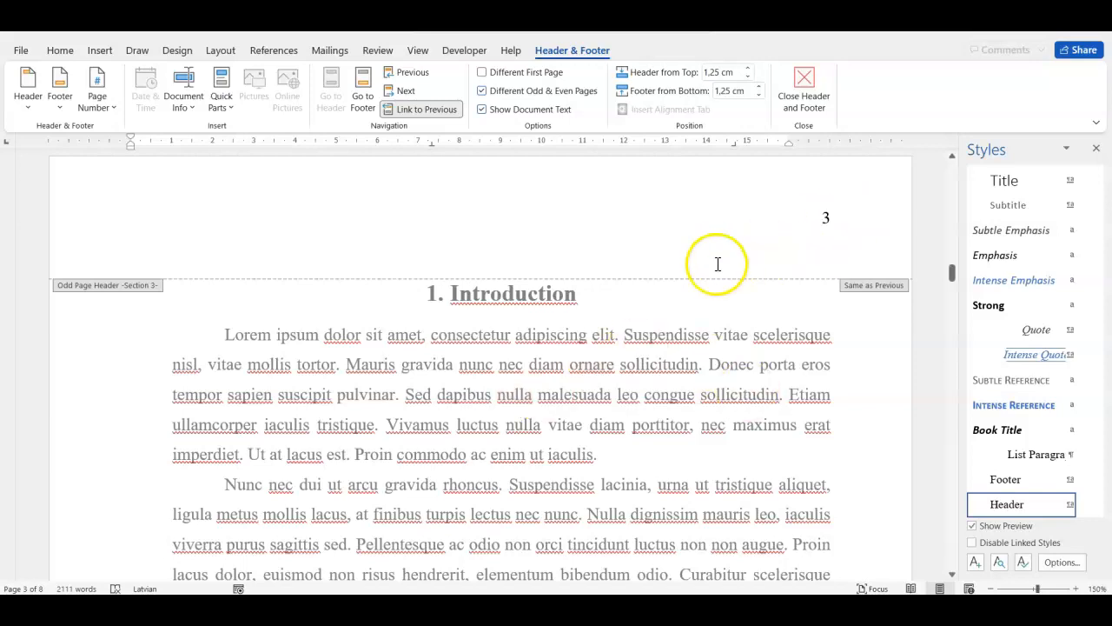
left_click(820, 222)
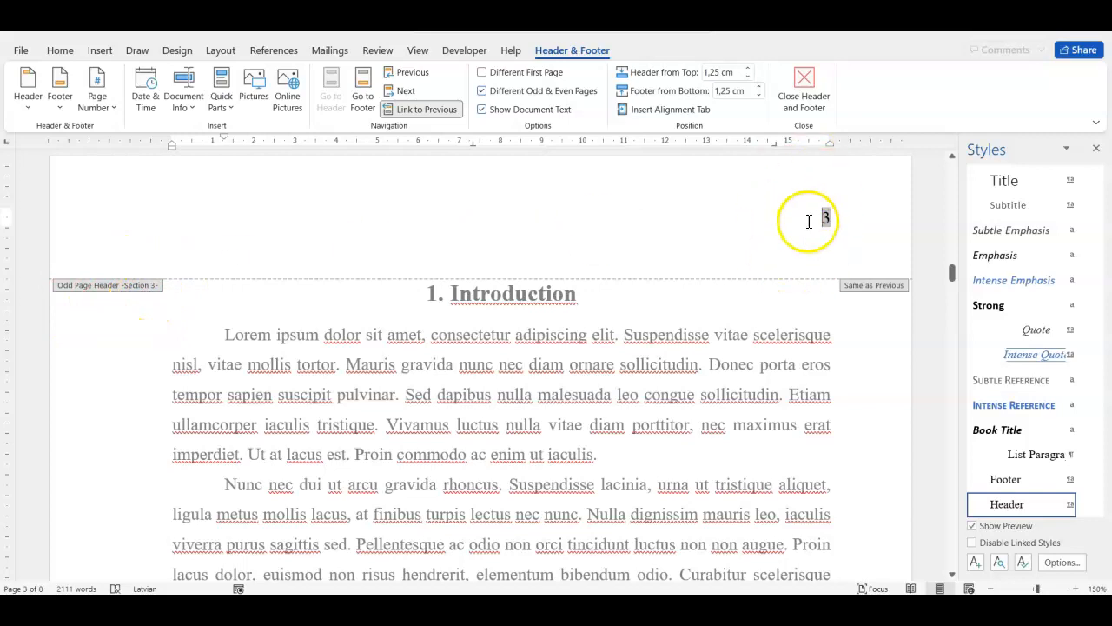
left_click(418, 111)
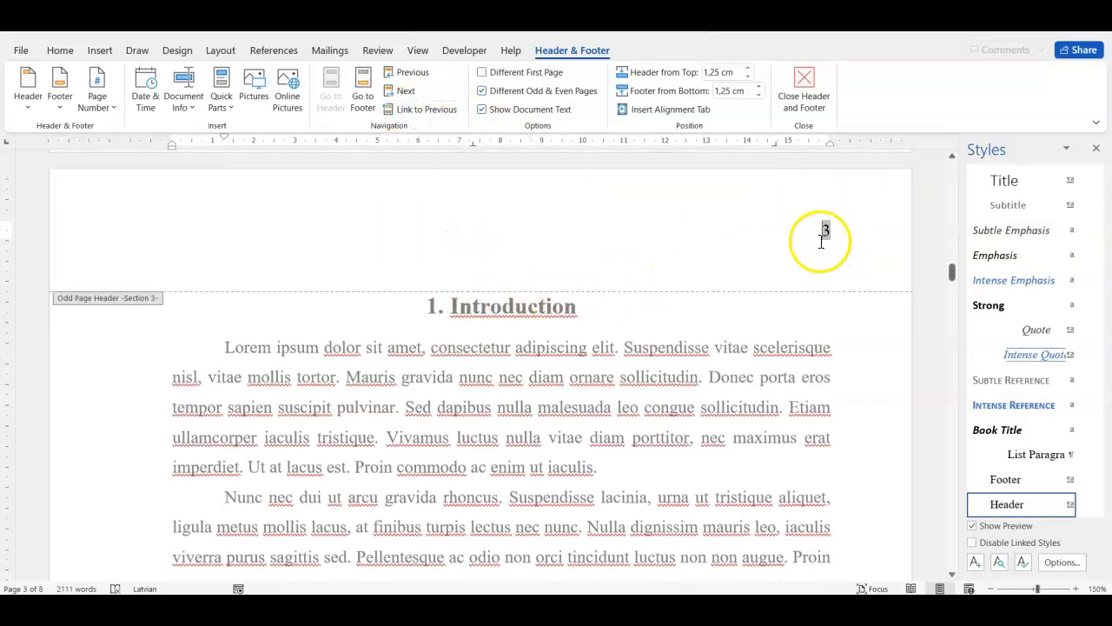
- Delete the page number from the Section 1 odd page header on the title page
scroll(822, 242, "up", 15)
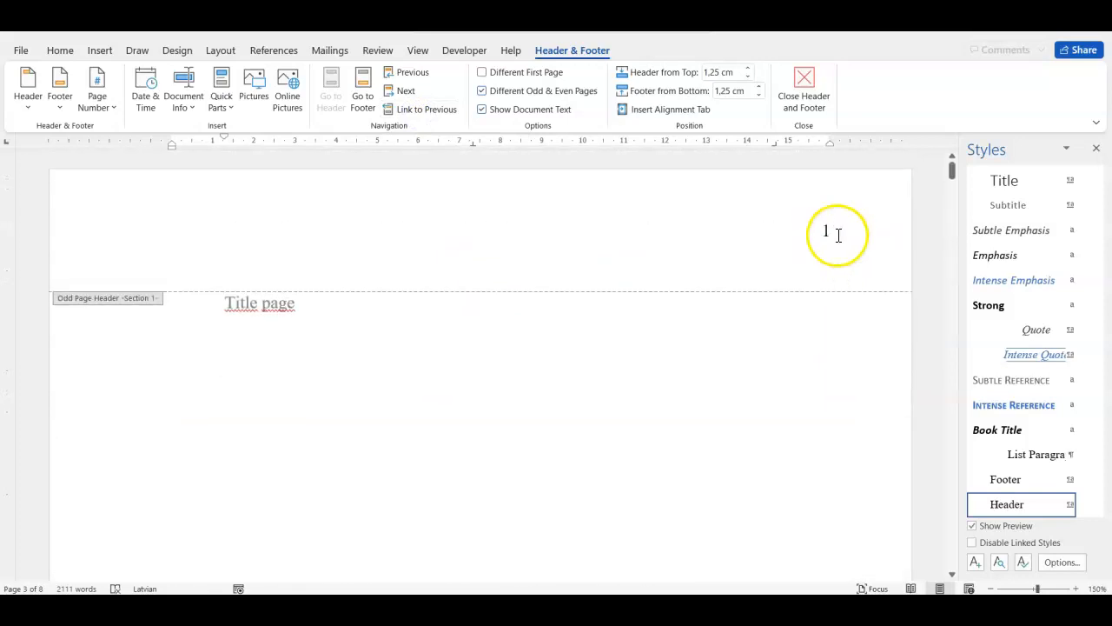
left_click(836, 232)
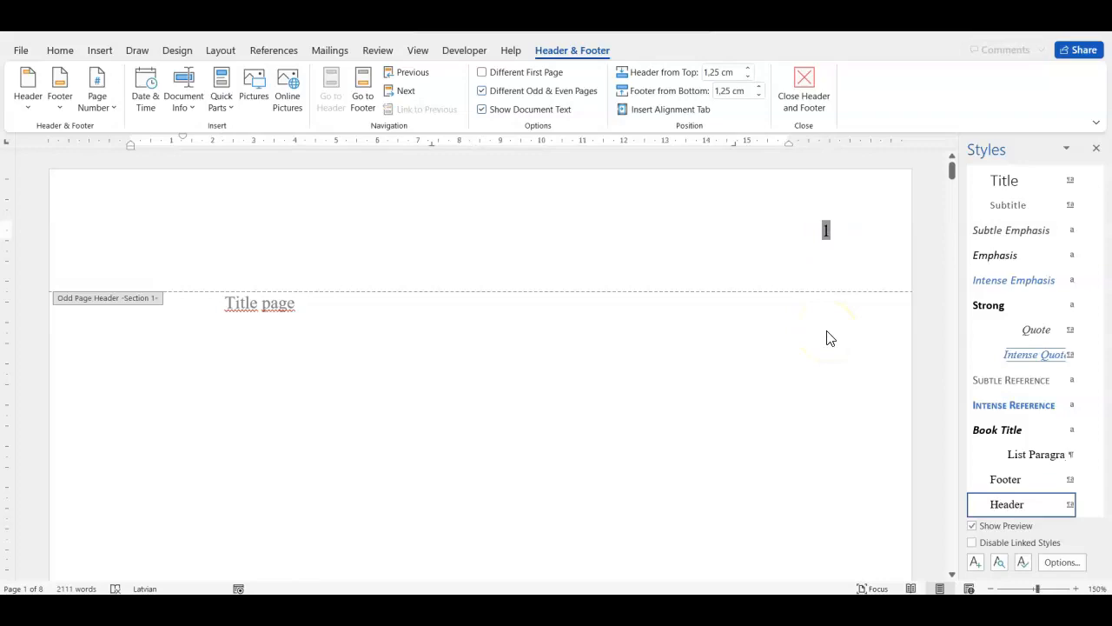
scroll(829, 337, "down", 15)
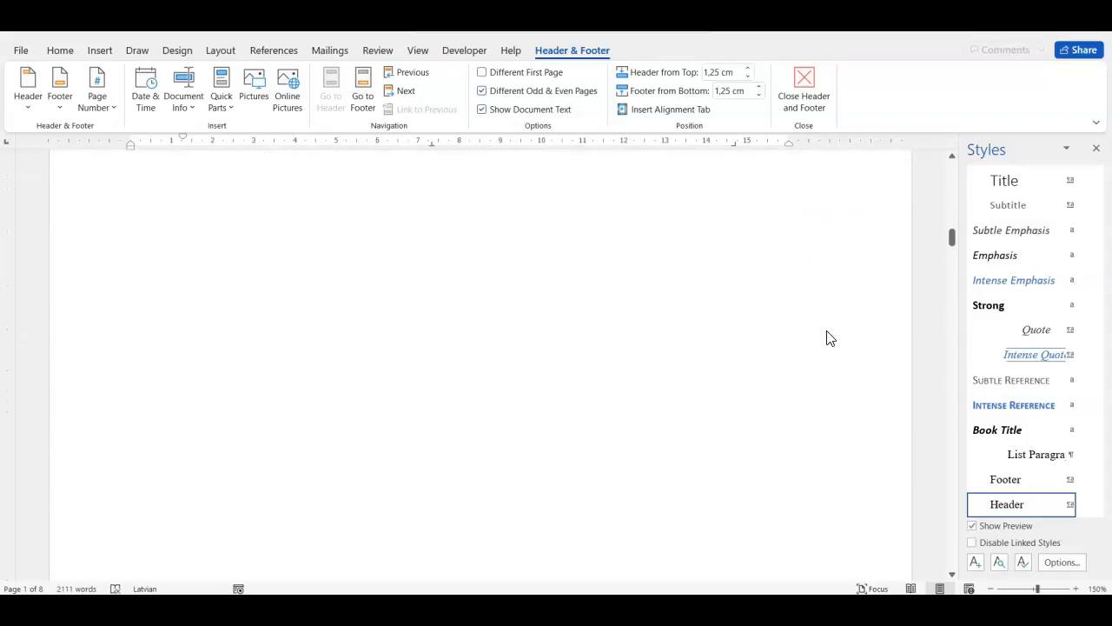
scroll(828, 335, "down", 20)
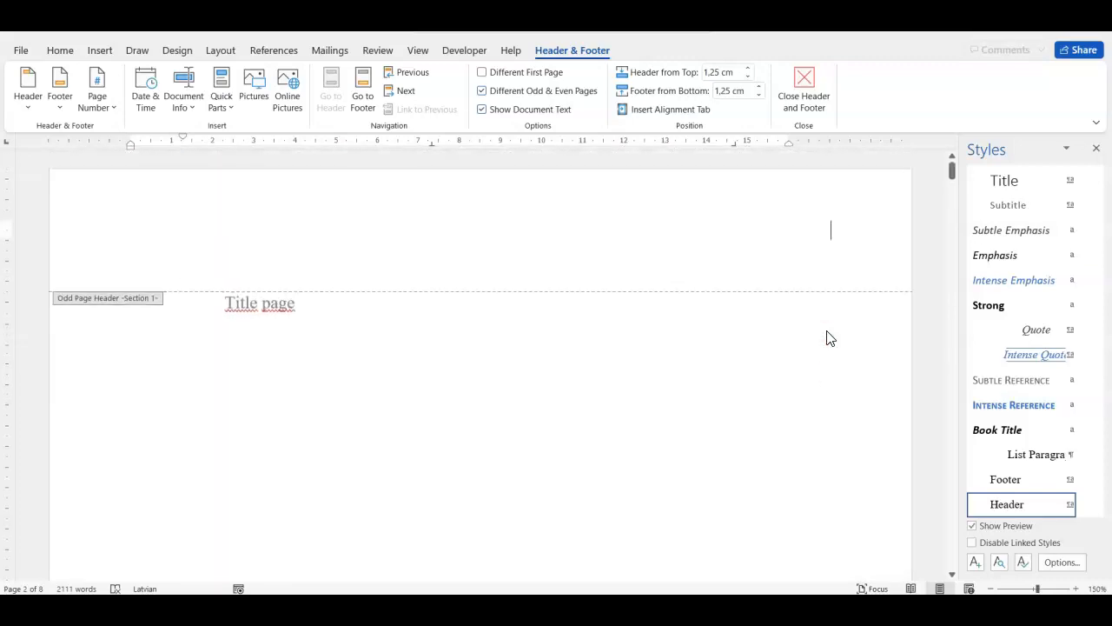
- Unlink the Section 3 even page header above the "Duis vestibulum posuere nulla id interdum" heading from the previous section
scroll(828, 337, "down", 15)
scroll(828, 337, "down", 10)
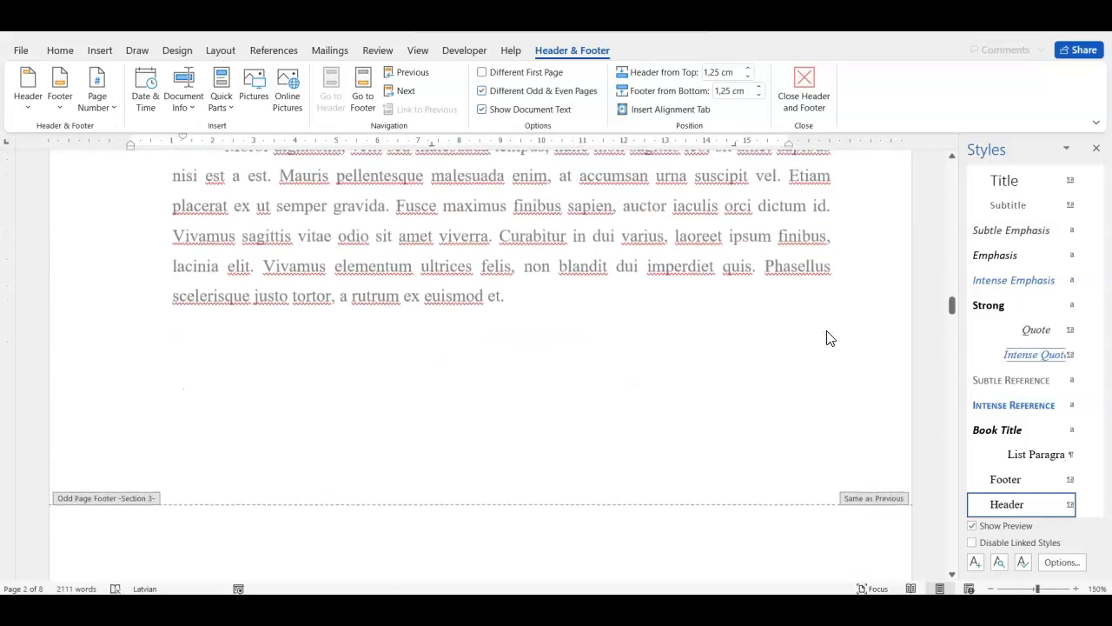
scroll(828, 331, "down", 5)
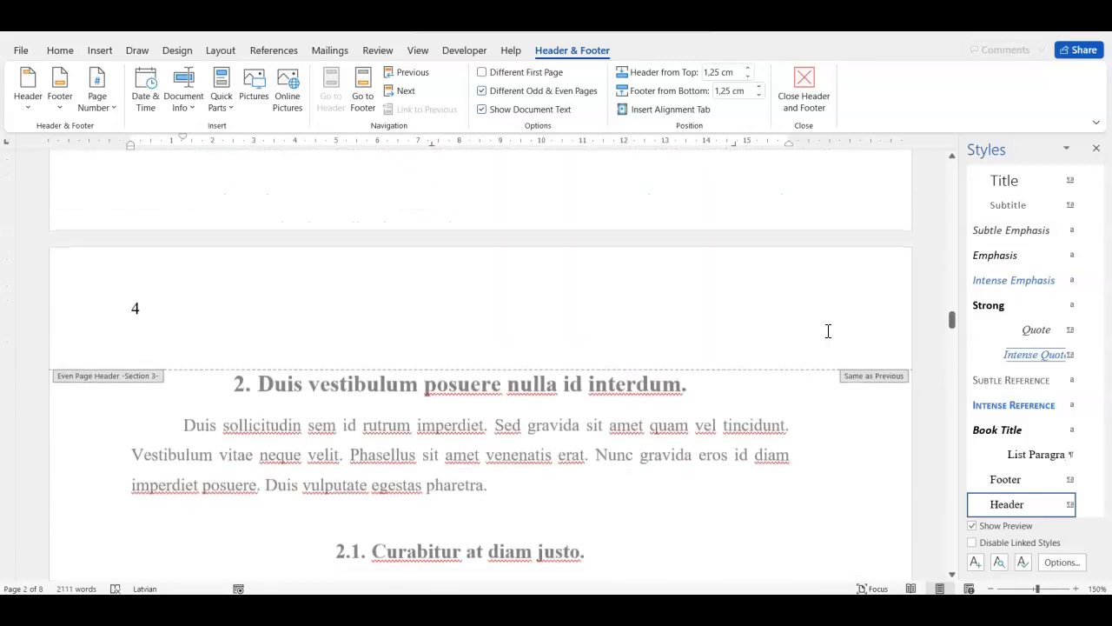
left_click(163, 328)
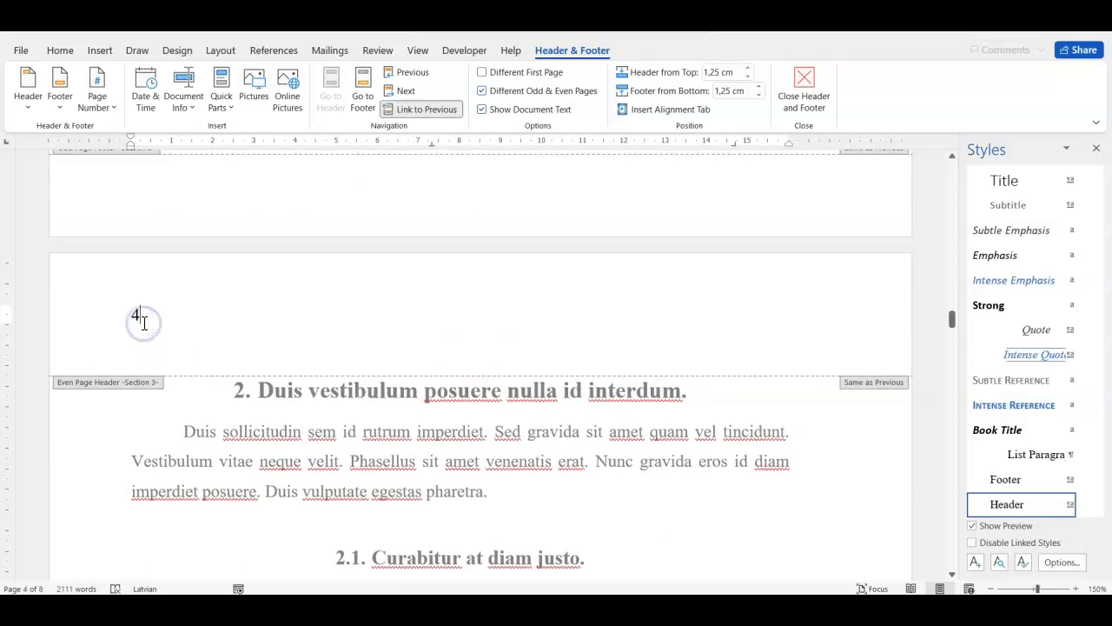
left_click(401, 111)
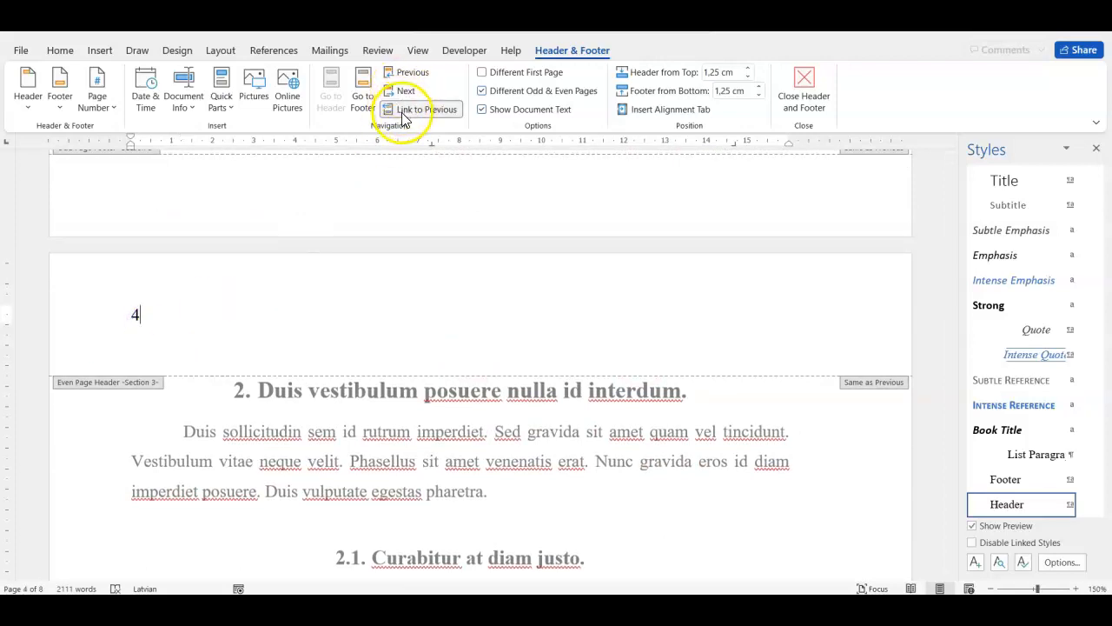
left_click(434, 110)
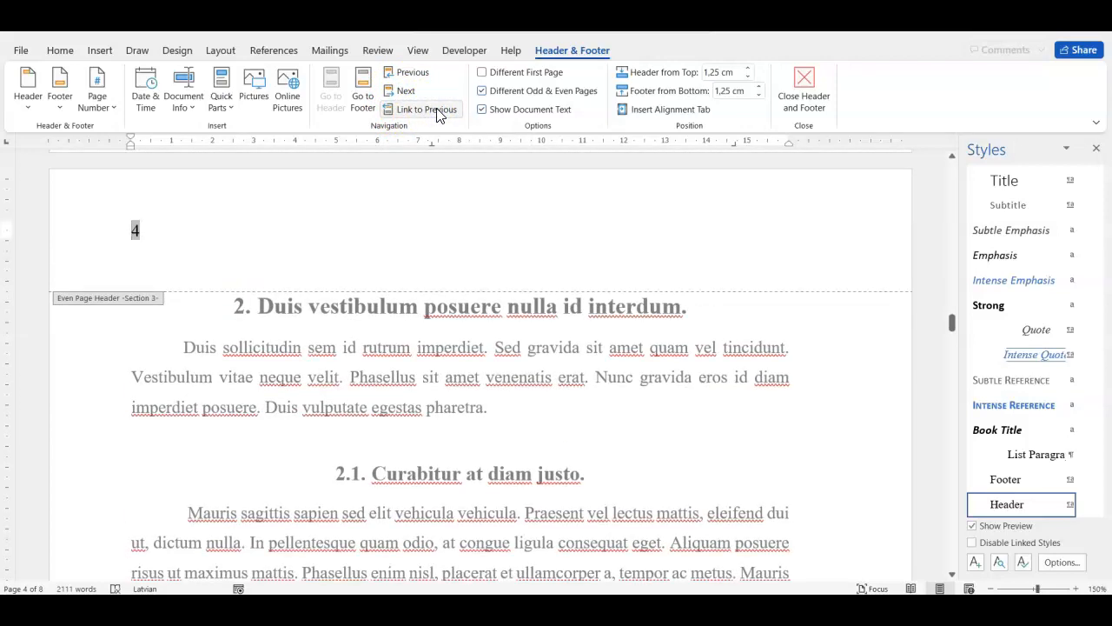
- Delete the page number from the Section 2 even page header on the table of contents page
scroll(218, 291, "up", 10)
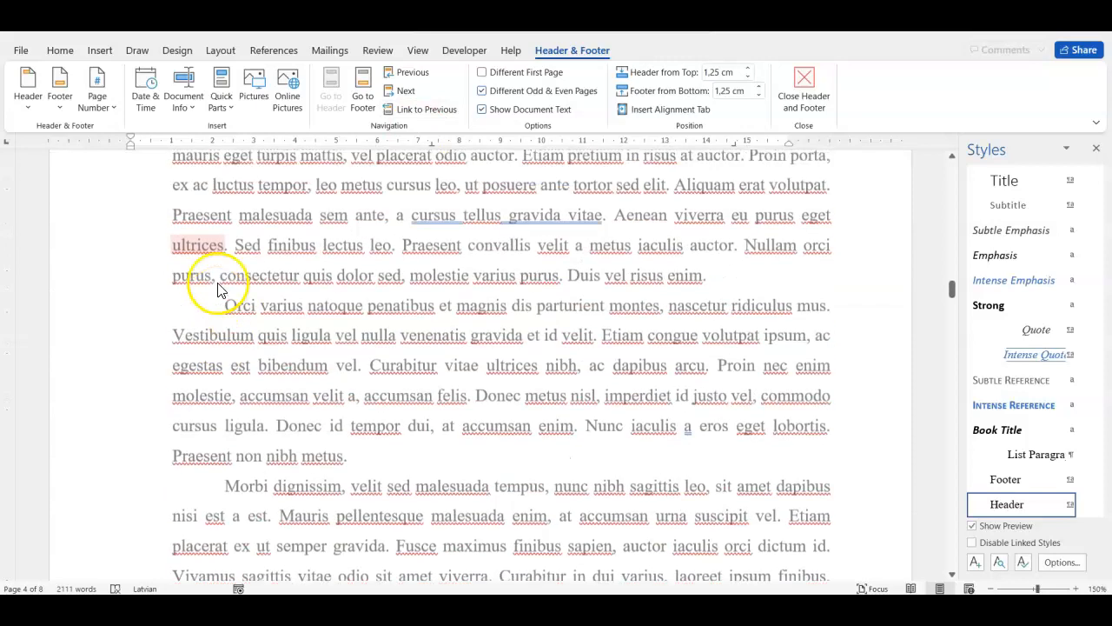
scroll(218, 290, "up", 5)
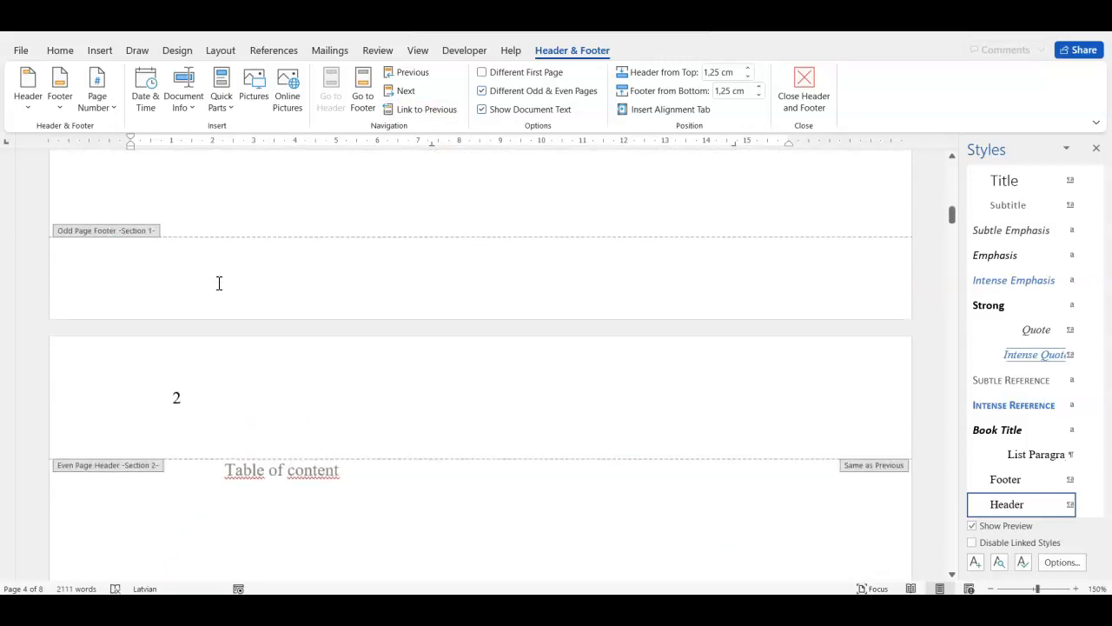
left_click(199, 403)
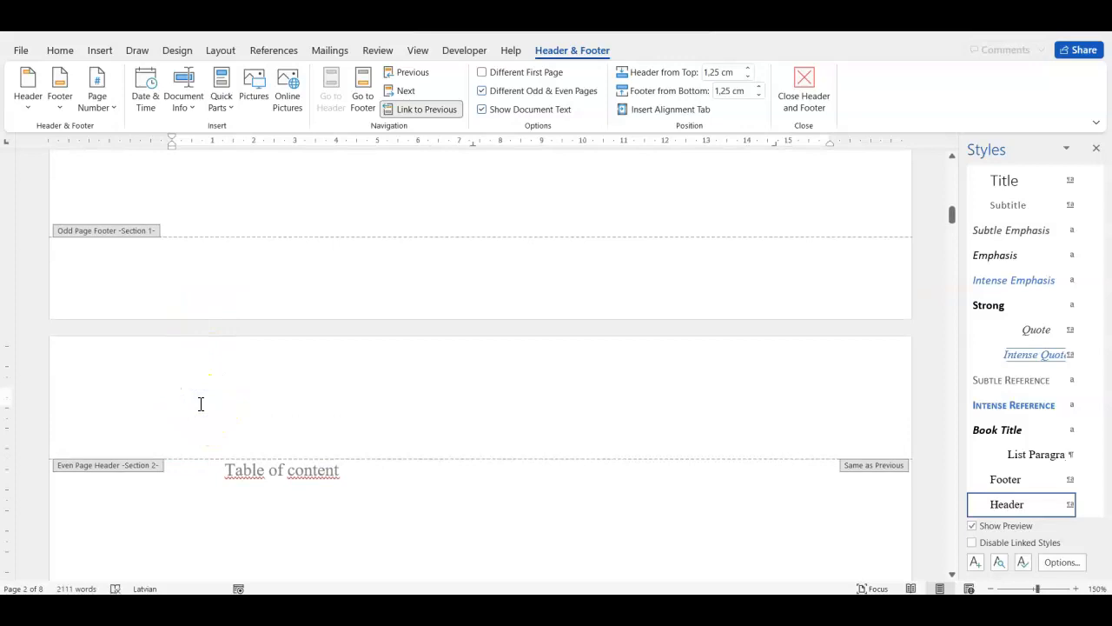
- Close header editing to return to the body text and check the page numbers across the document
scroll(200, 403, "up", 10)
scroll(199, 411, "down", 10)
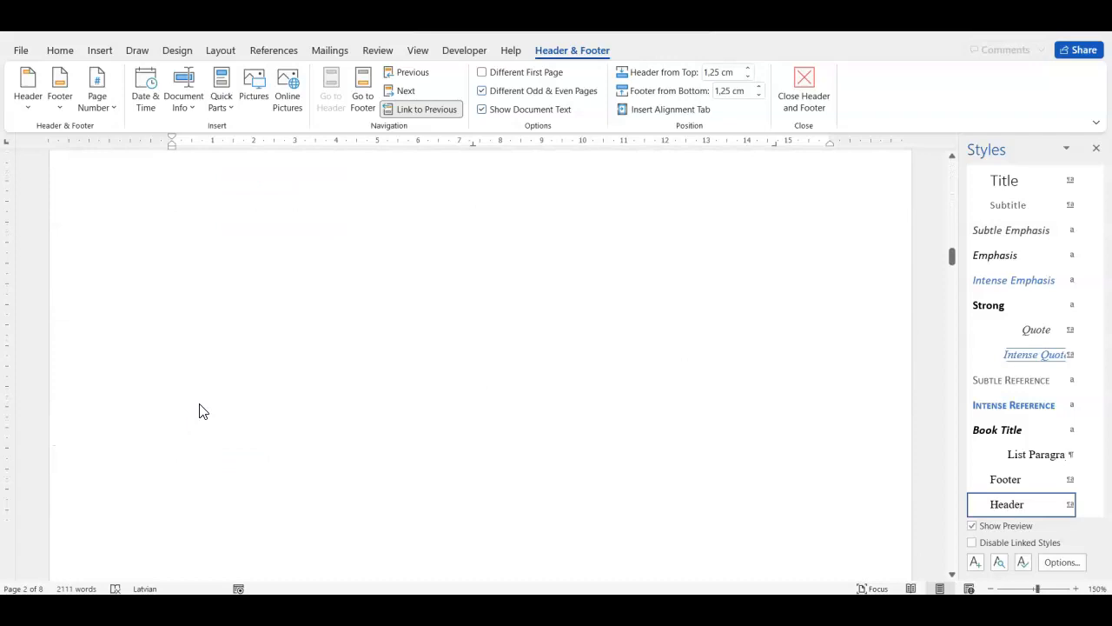
scroll(199, 411, "down", 15)
scroll(200, 411, "down", 15)
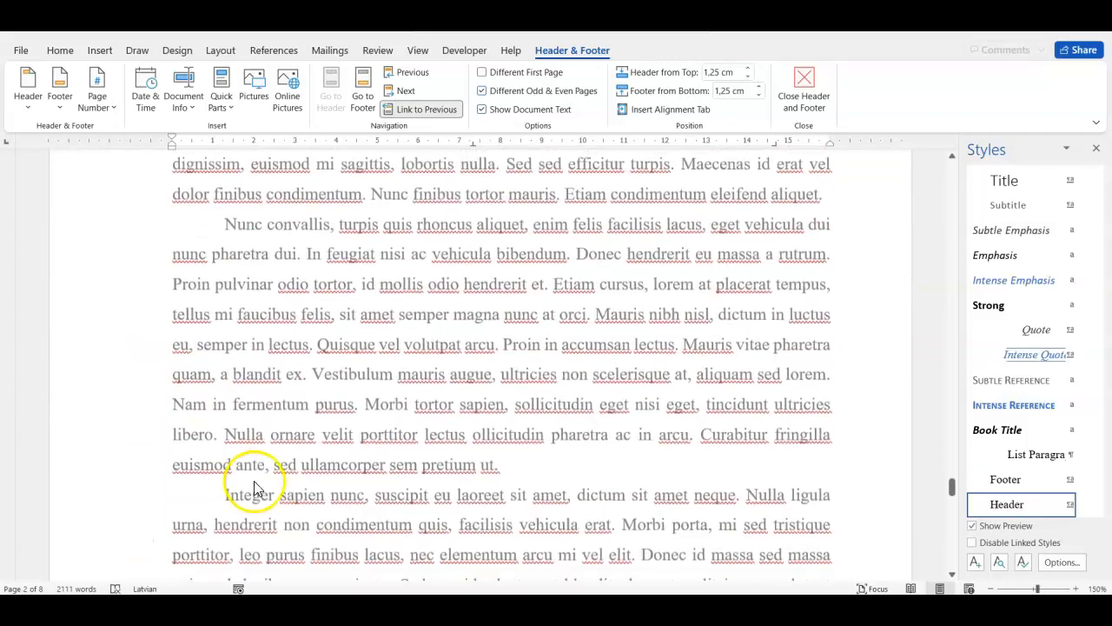
double_click(477, 430)
left_click(537, 452)
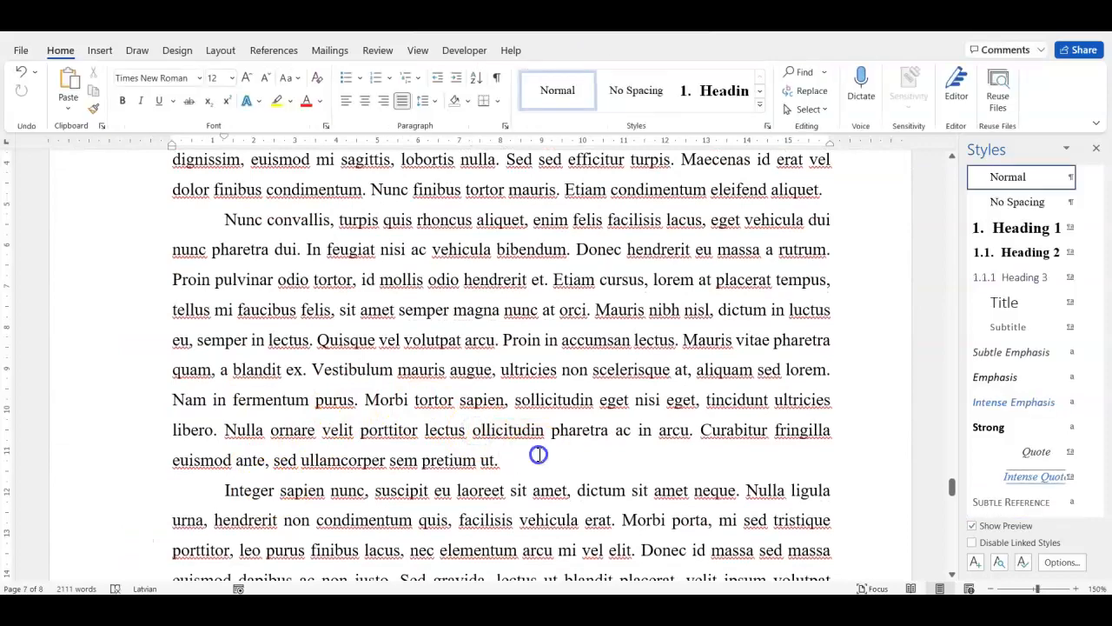
scroll(537, 452, "down", 10)
scroll(539, 455, "up", 12)
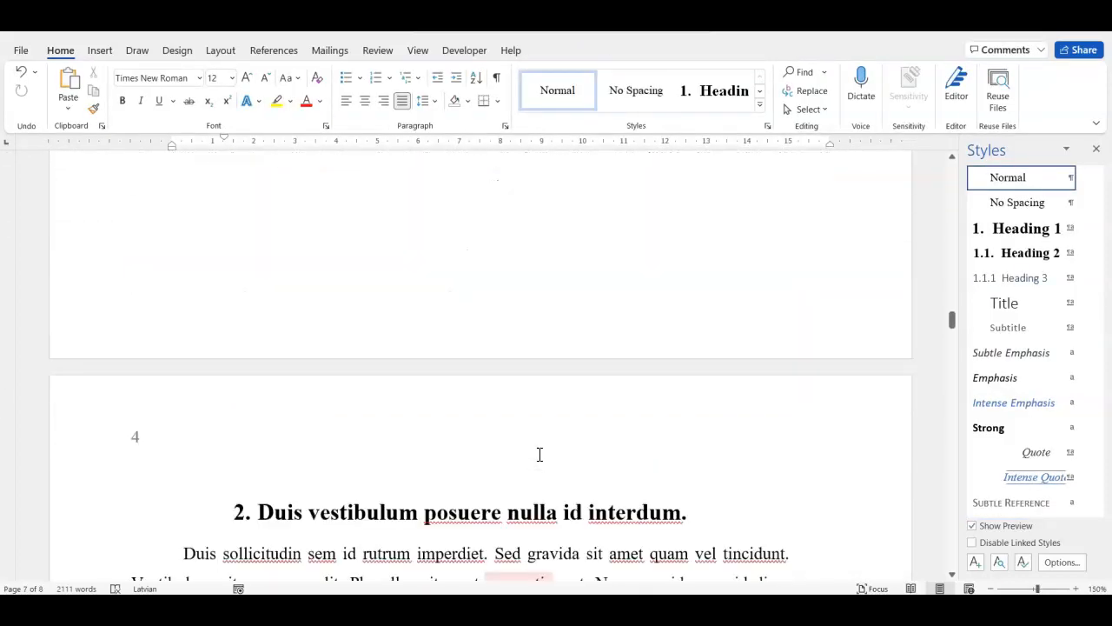